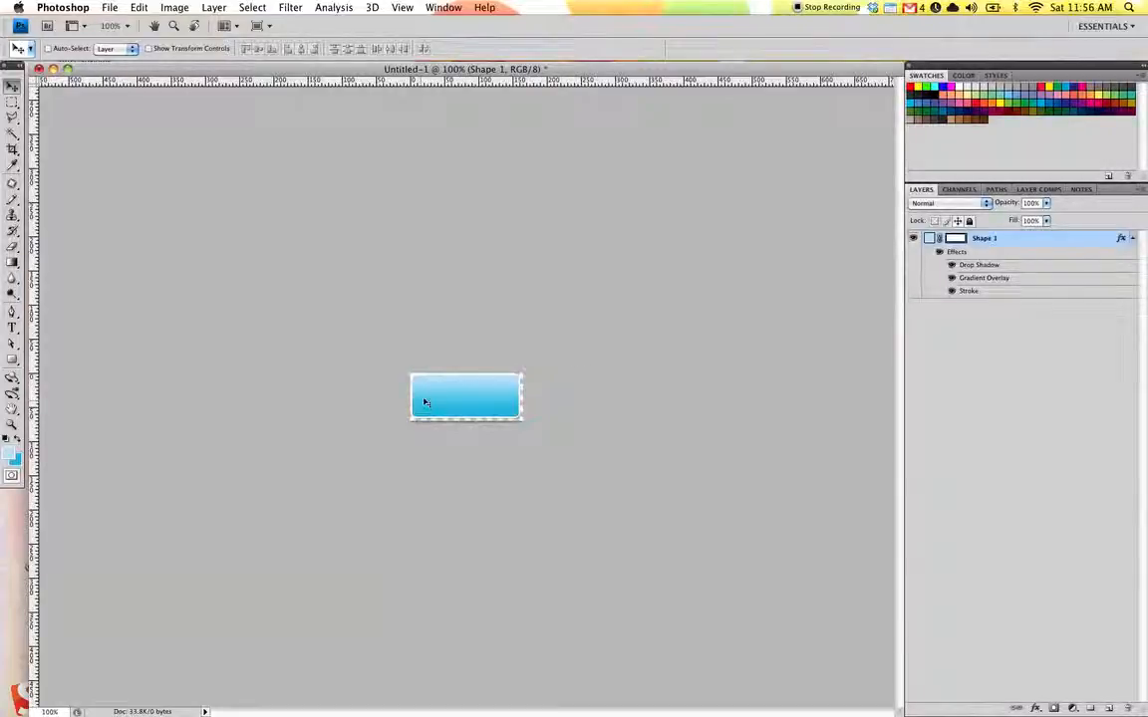
Nudge the blue button shape slightly and deselect its layer.
{"action": "left_click_drag", "start_coordinate": [440, 397], "coordinate": [446, 398]}
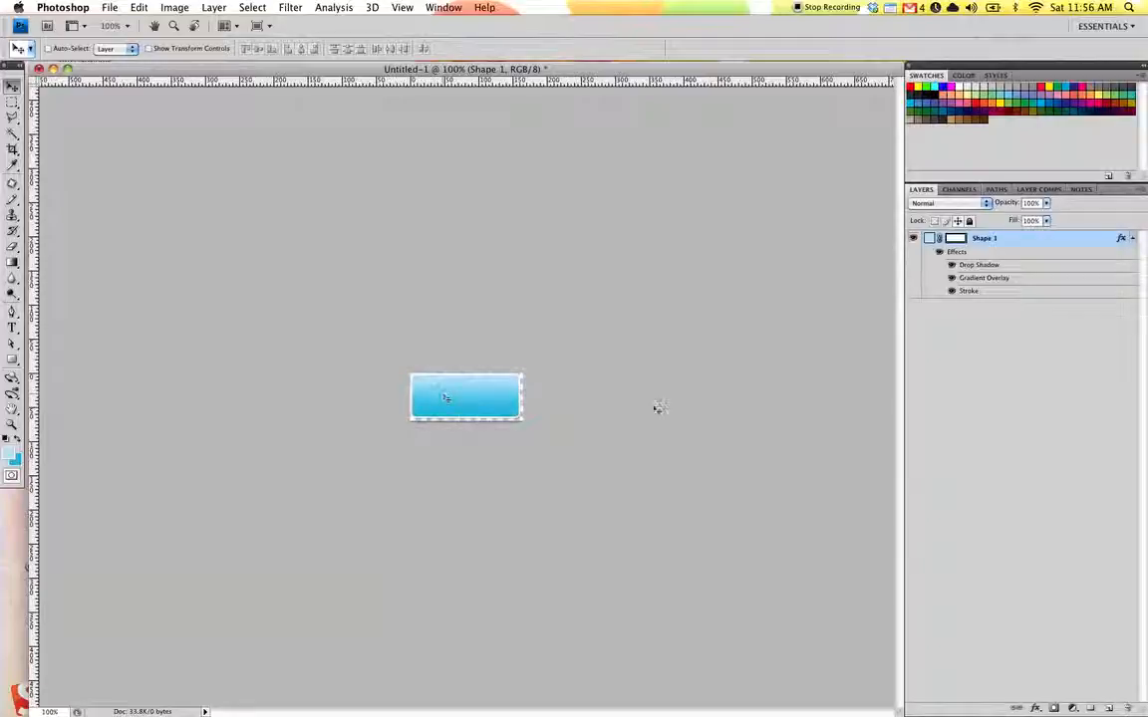
{"action": "left_click", "coordinate": [1053, 397]}
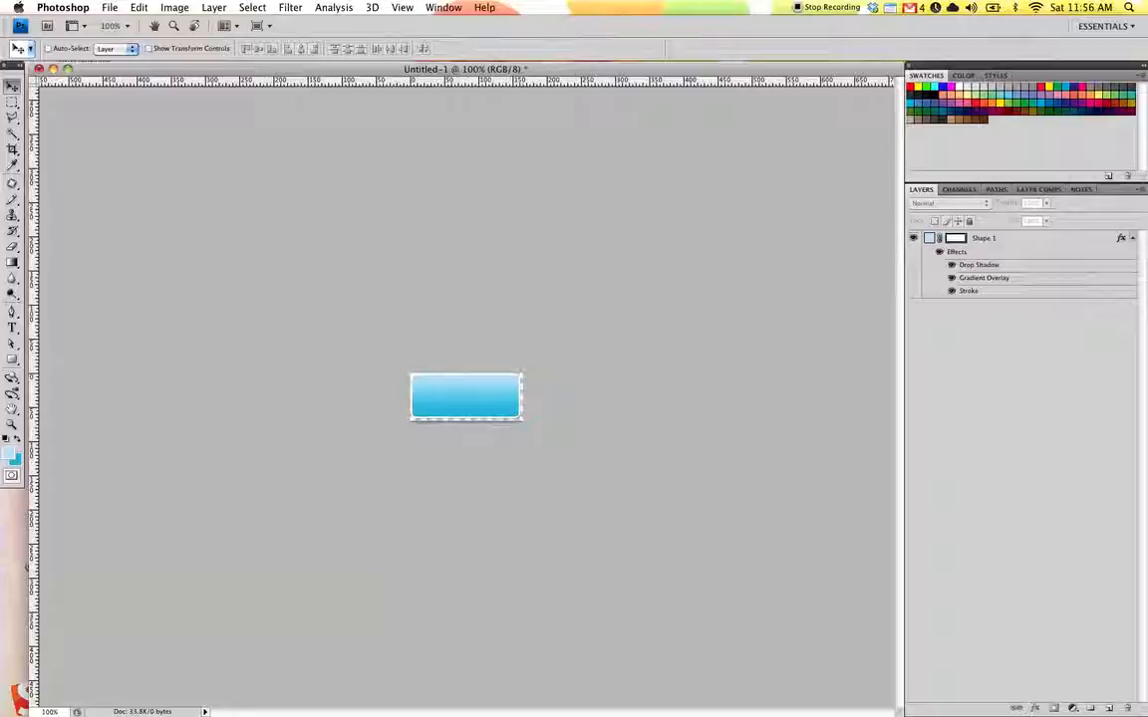
Create a new layer named Layer 1 and move it below the button shape layer.
{"action": "left_click", "coordinate": [1137, 190]}
{"action": "left_click", "coordinate": [1039, 193]}
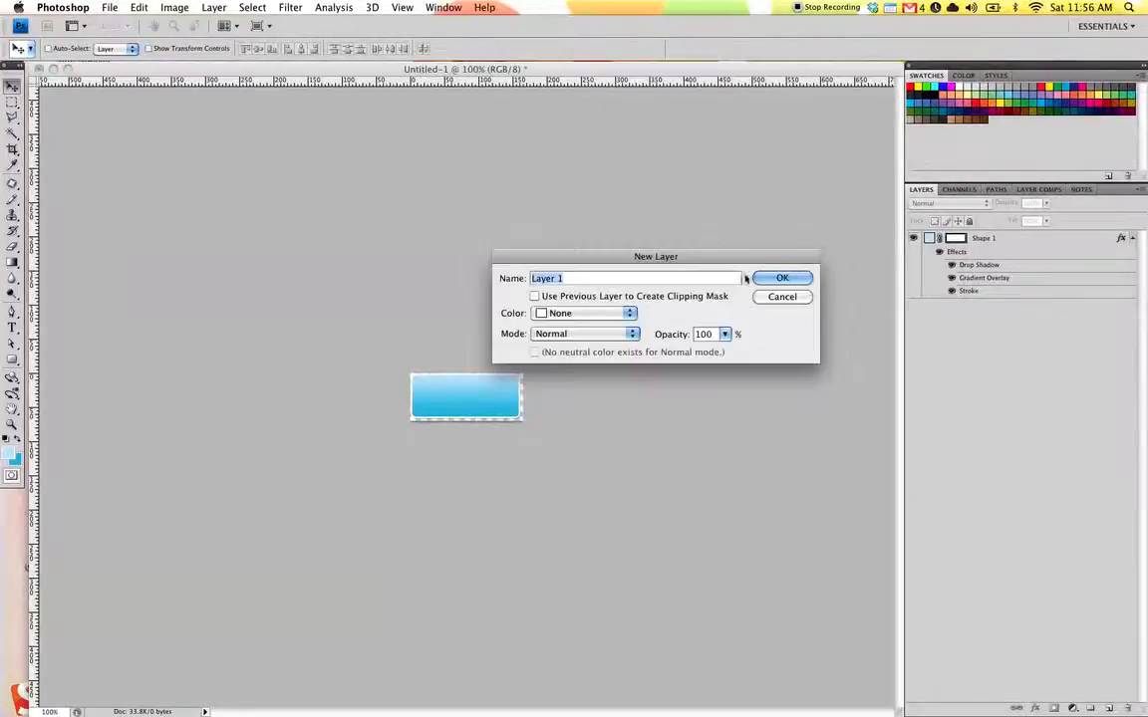
{"action": "left_click", "coordinate": [794, 277]}
{"action": "left_click_drag", "start_coordinate": [996, 238], "coordinate": [1000, 312]}
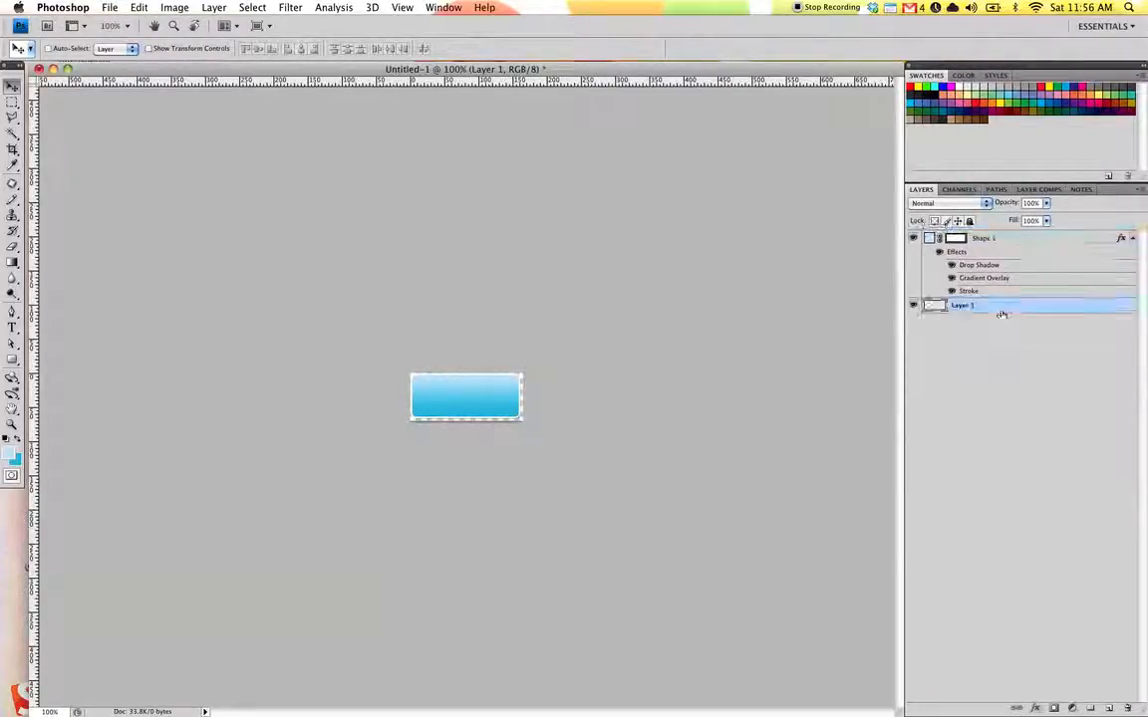
Fill the new layer with 50% Gray at Normal mode and 100% opacity.
{"action": "left_click", "coordinate": [138, 7]}
{"action": "left_click", "coordinate": [142, 210]}
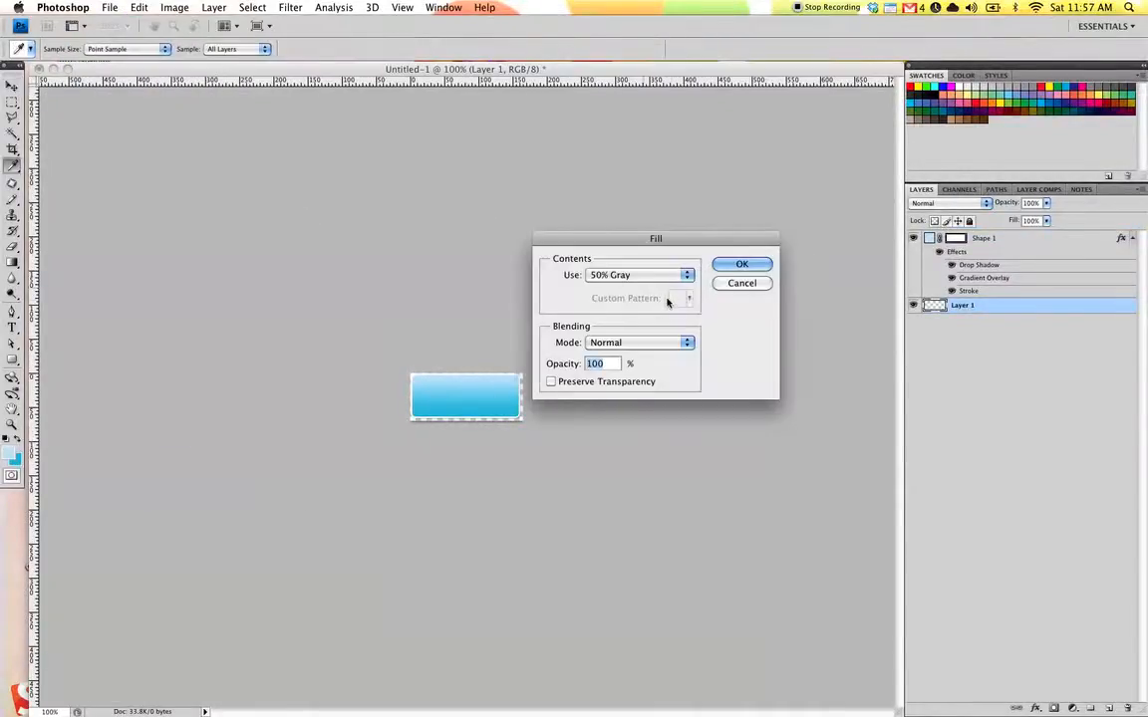
{"action": "left_click", "coordinate": [638, 275]}
{"action": "left_click", "coordinate": [638, 275]}
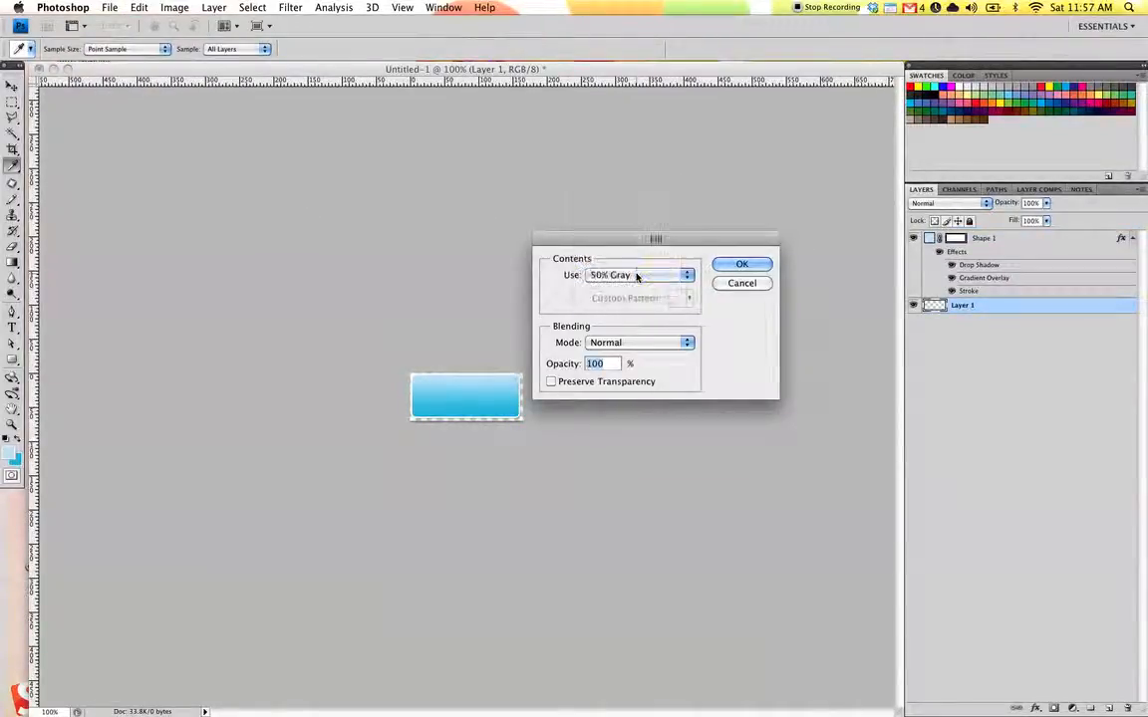
{"action": "left_click", "coordinate": [745, 267]}
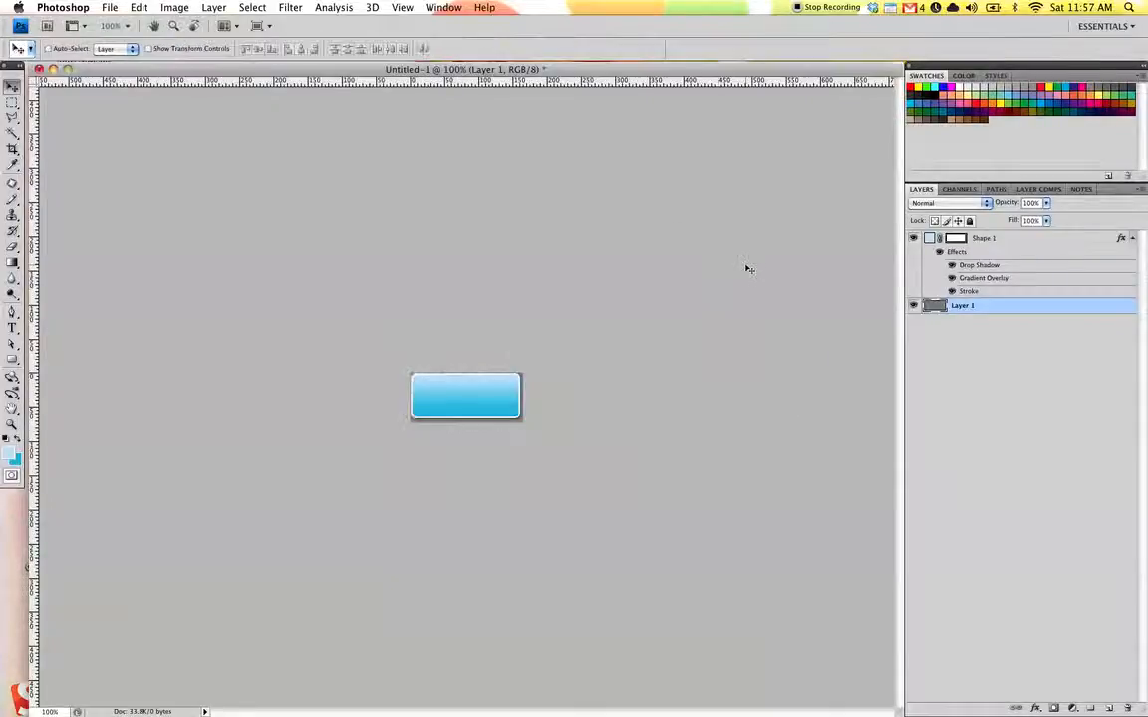
Select the gray layer and add a text layer reading "Buy Stuff!" on the button with the Type tool.
{"action": "left_click", "coordinate": [997, 385]}
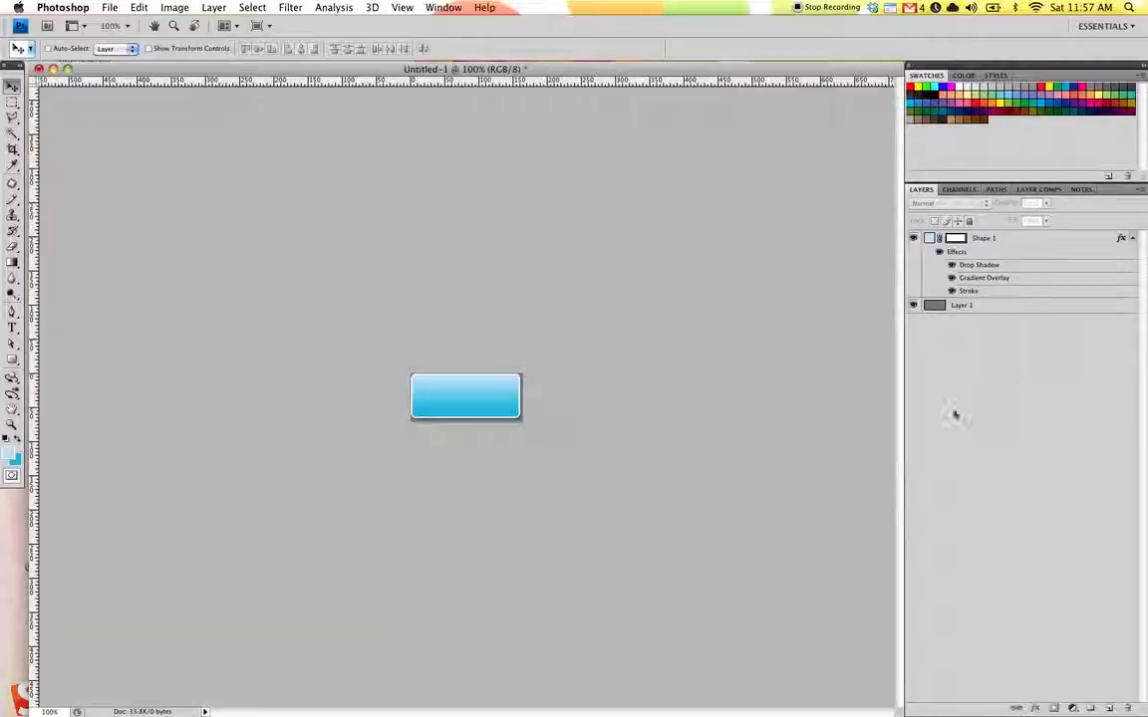
{"action": "left_click", "coordinate": [1017, 276]}
{"action": "left_click", "coordinate": [1010, 307]}
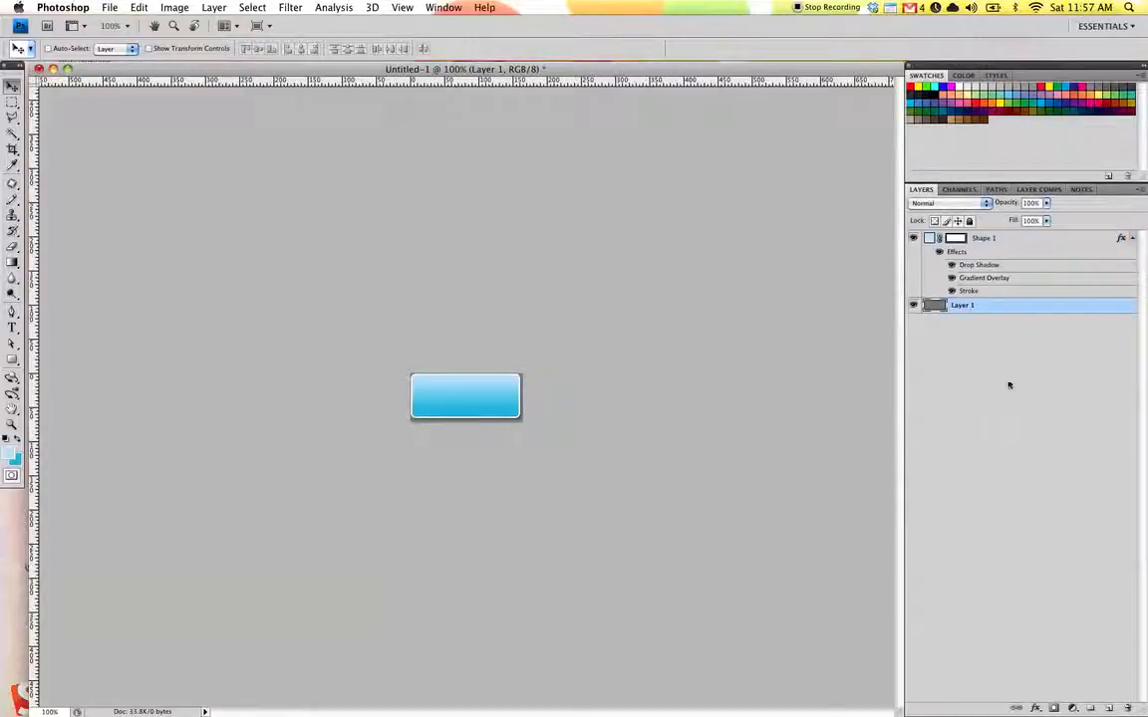
{"action": "left_click", "coordinate": [12, 327]}
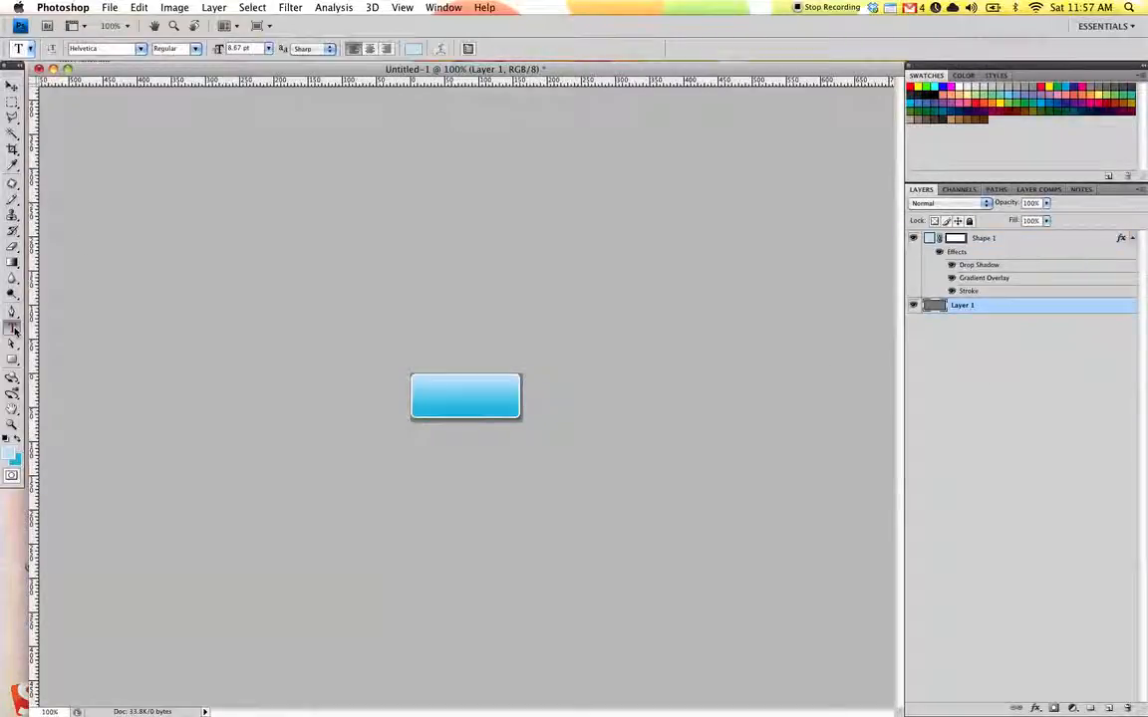
{"action": "left_click", "coordinate": [435, 402]}
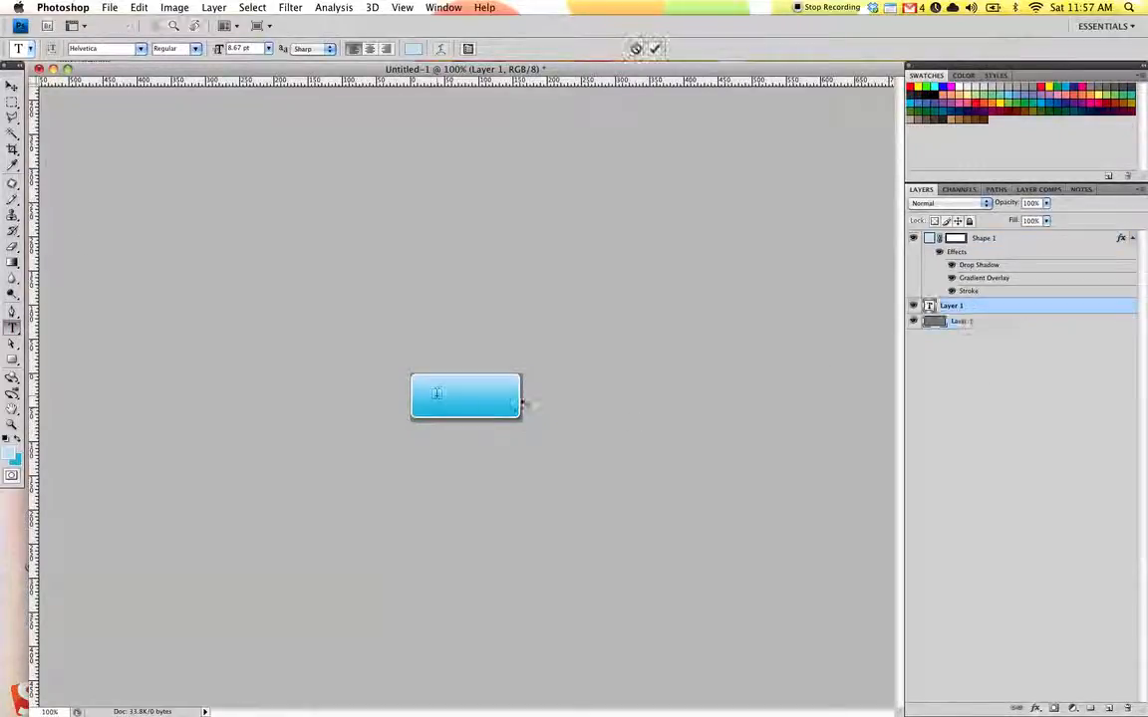
{"action": "type", "text": "Downl"}
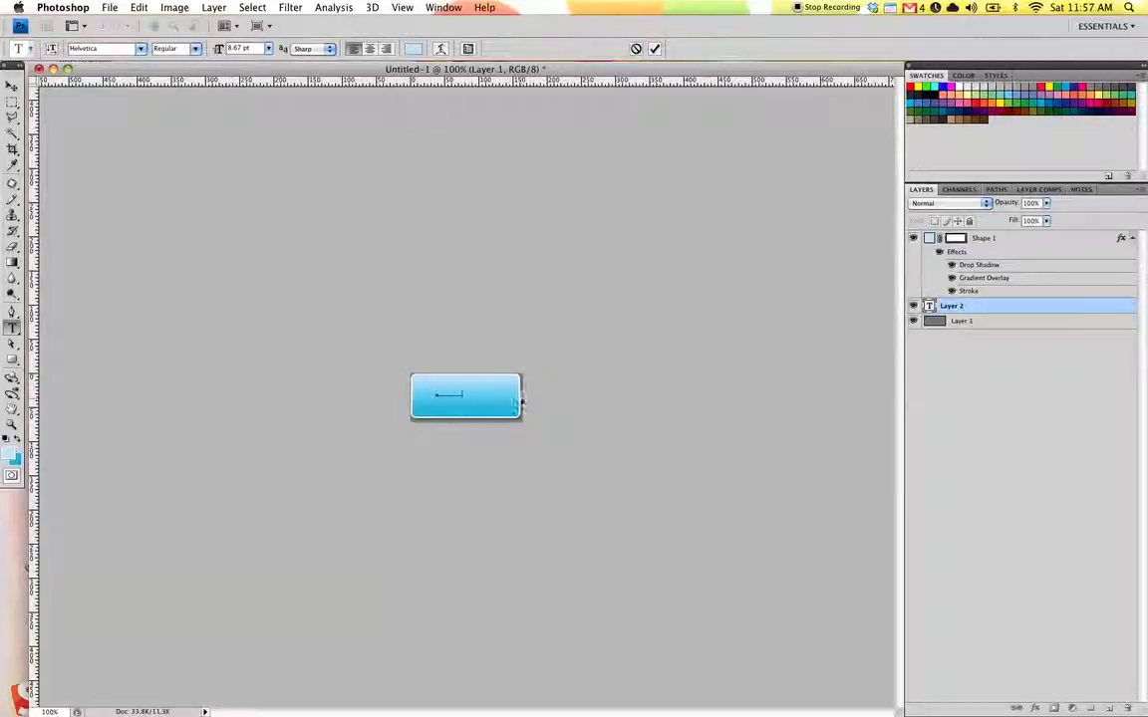
Select all the button text and set its color to white (ffffff), then commit the text.
{"action": "key", "text": "super+a"}
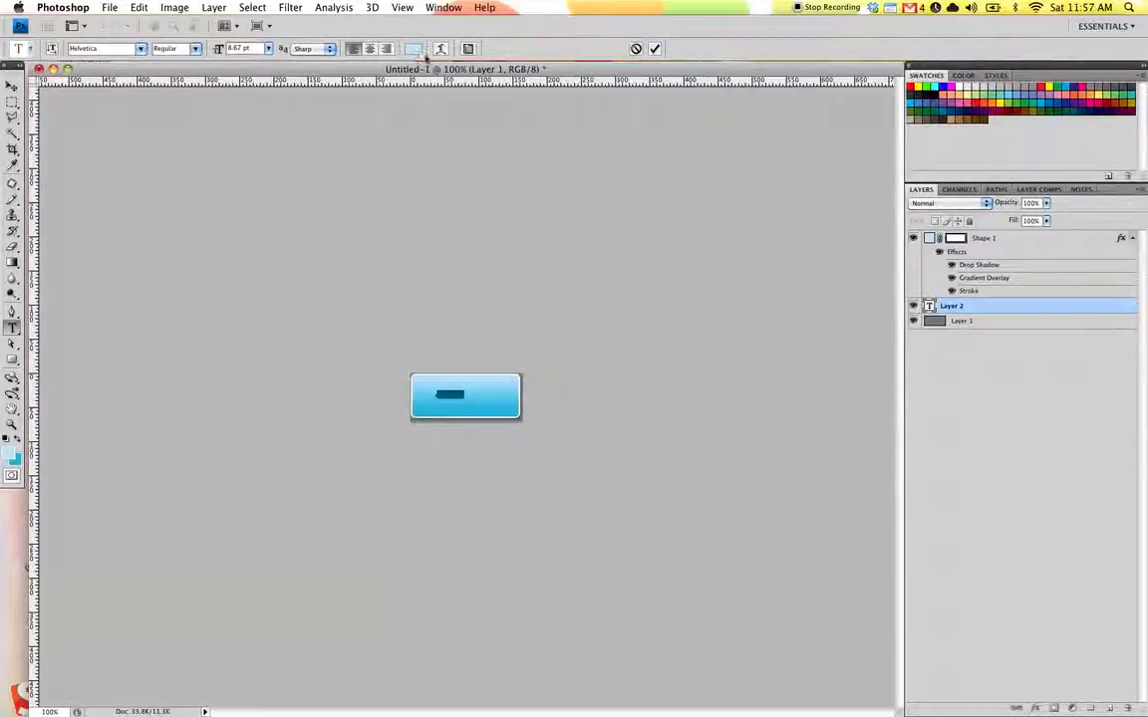
{"action": "left_click", "coordinate": [415, 50]}
{"action": "left_click_drag", "start_coordinate": [410, 320], "coordinate": [226, 192]}
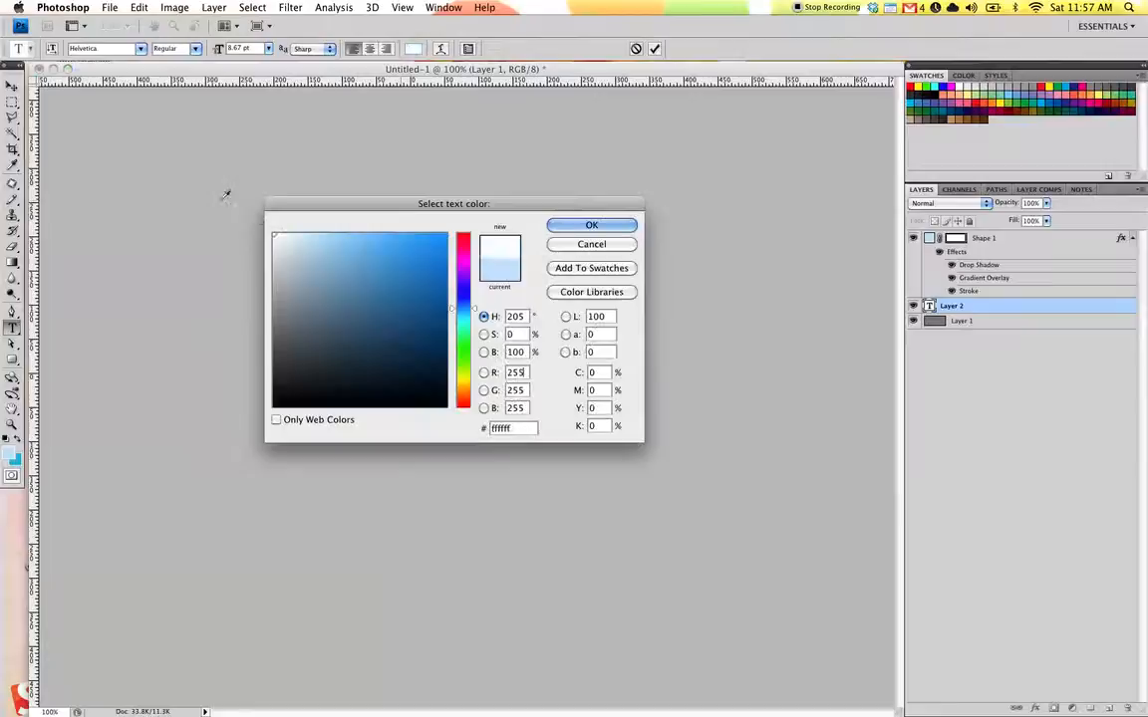
{"action": "left_click", "coordinate": [564, 228]}
{"action": "left_click", "coordinate": [654, 48]}
Scale the text up to about 260% with Free Transform and commit it.
{"action": "key", "text": "super+t"}
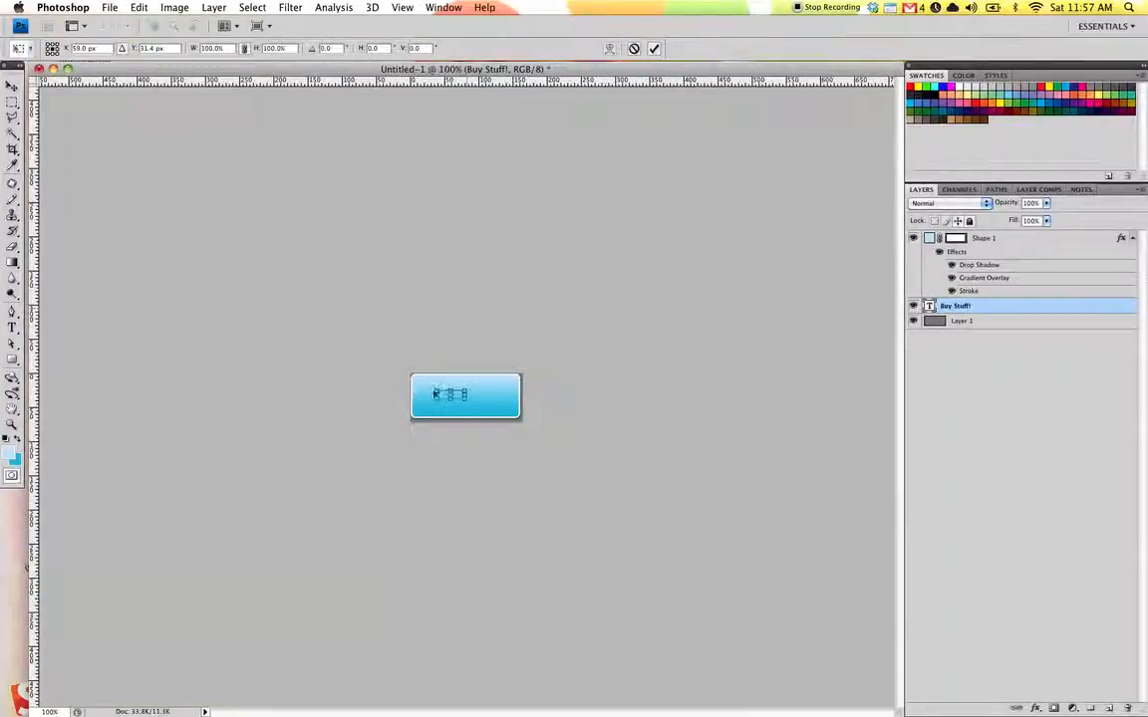
{"action": "left_click_drag", "start_coordinate": [466, 389], "coordinate": [508, 379]}
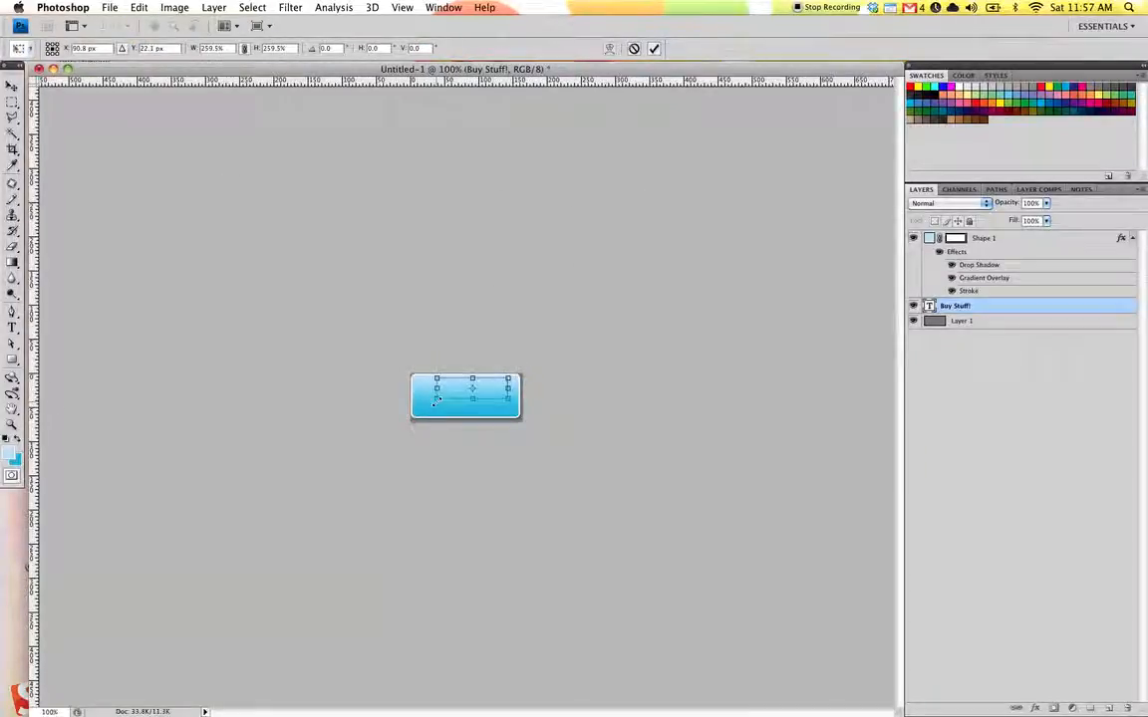
{"action": "left_click", "coordinate": [654, 48]}
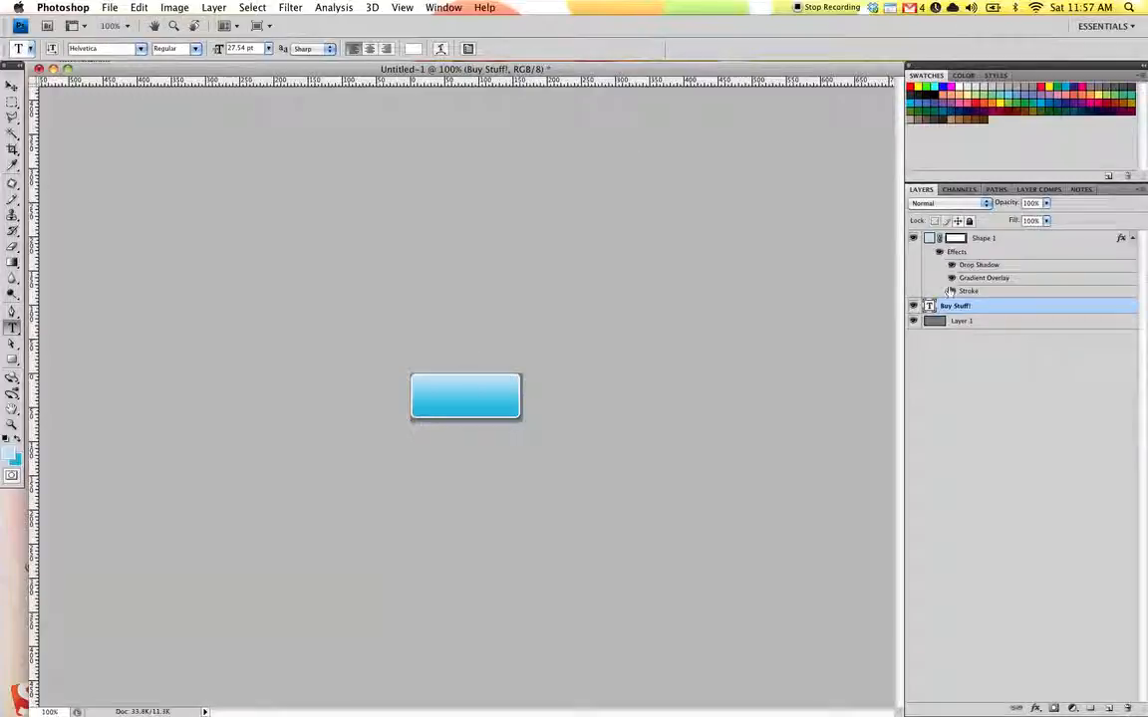
Move the text layer above the shape layer and nudge the text into place on the button.
{"action": "left_click_drag", "start_coordinate": [954, 305], "coordinate": [969, 211]}
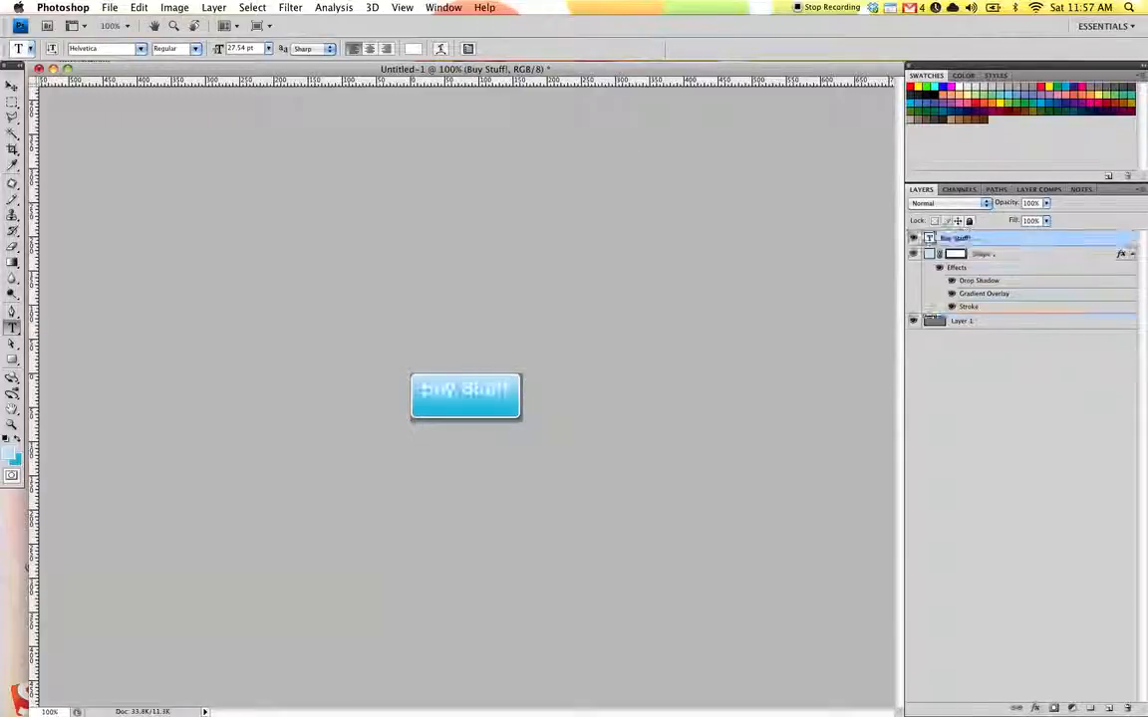
{"action": "key", "text": "v"}
{"action": "key", "text": "shift+Down"}
{"action": "key", "text": "Up"}
{"action": "key", "text": "Up"}
{"action": "key", "text": "Up"}
{"action": "key", "text": "Up"}
{"action": "key", "text": "Up"}
{"action": "key", "text": "Up"}
{"action": "key", "text": "Right"}
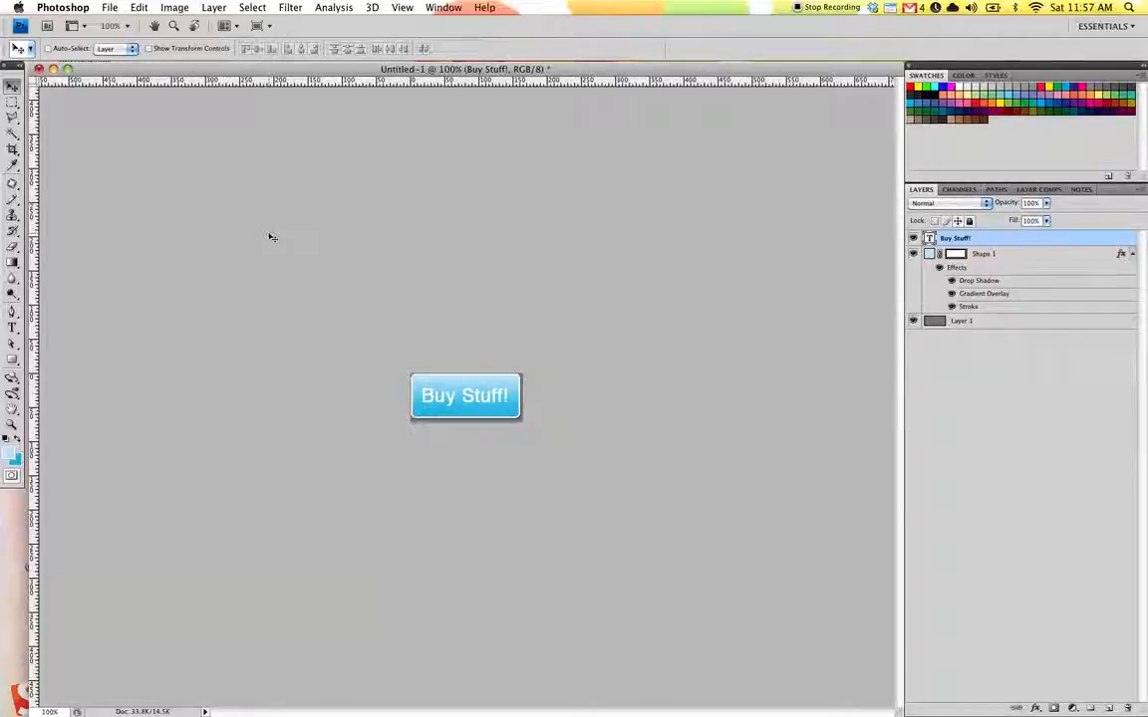
Set the canvas height to 140 pixels, anchored at top center.
{"action": "left_click", "coordinate": [1001, 415]}
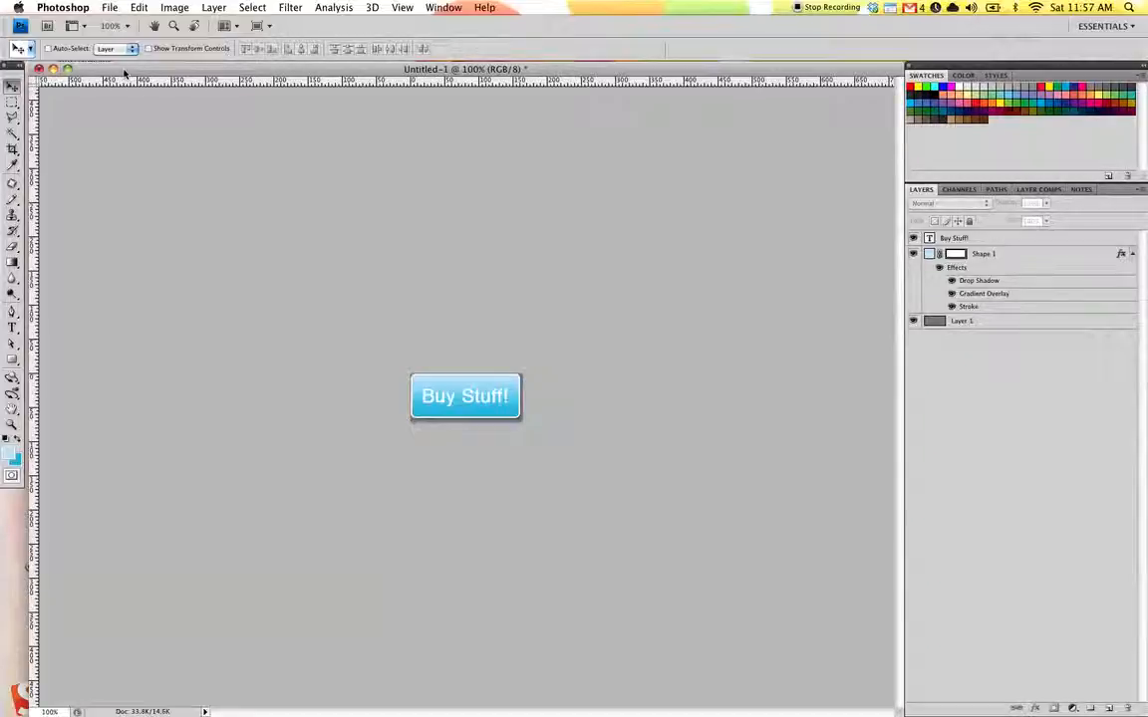
{"action": "left_click", "coordinate": [168, 7]}
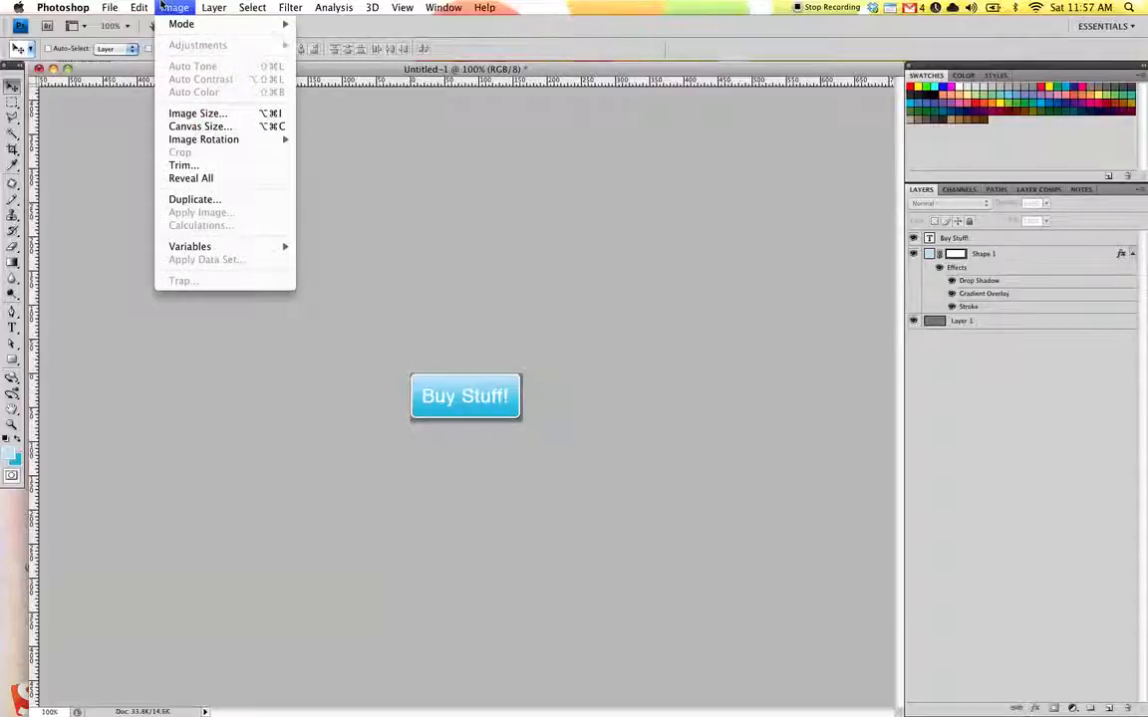
{"action": "left_click", "coordinate": [200, 127]}
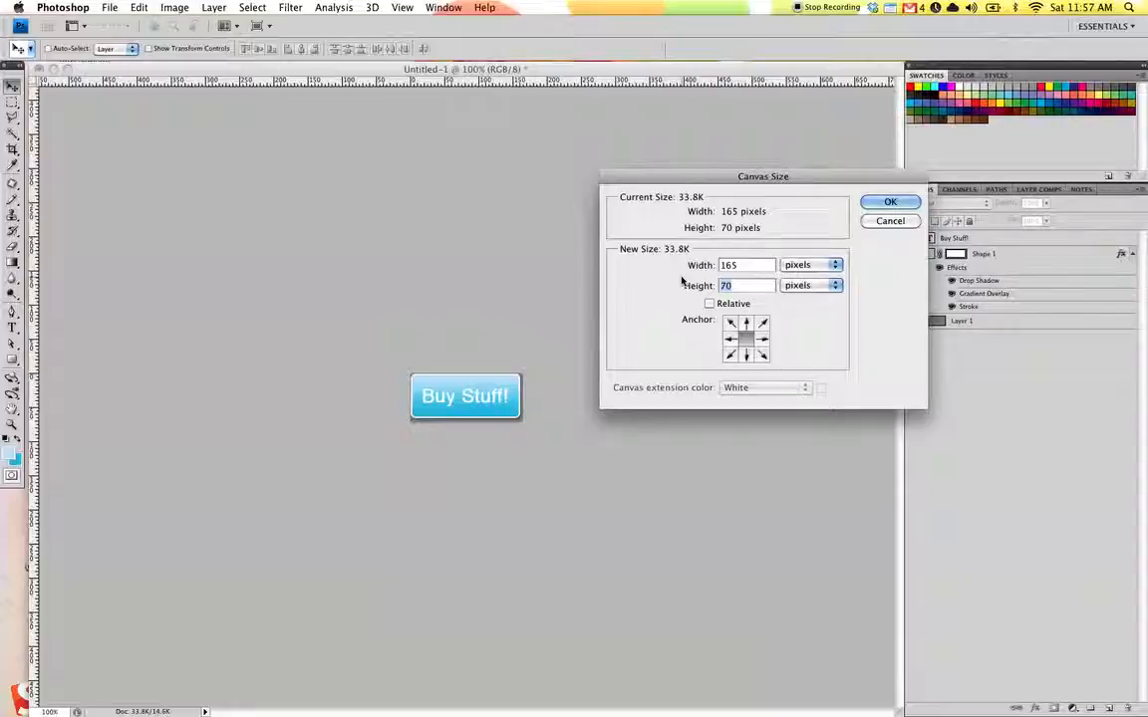
{"action": "type", "text": "140"}
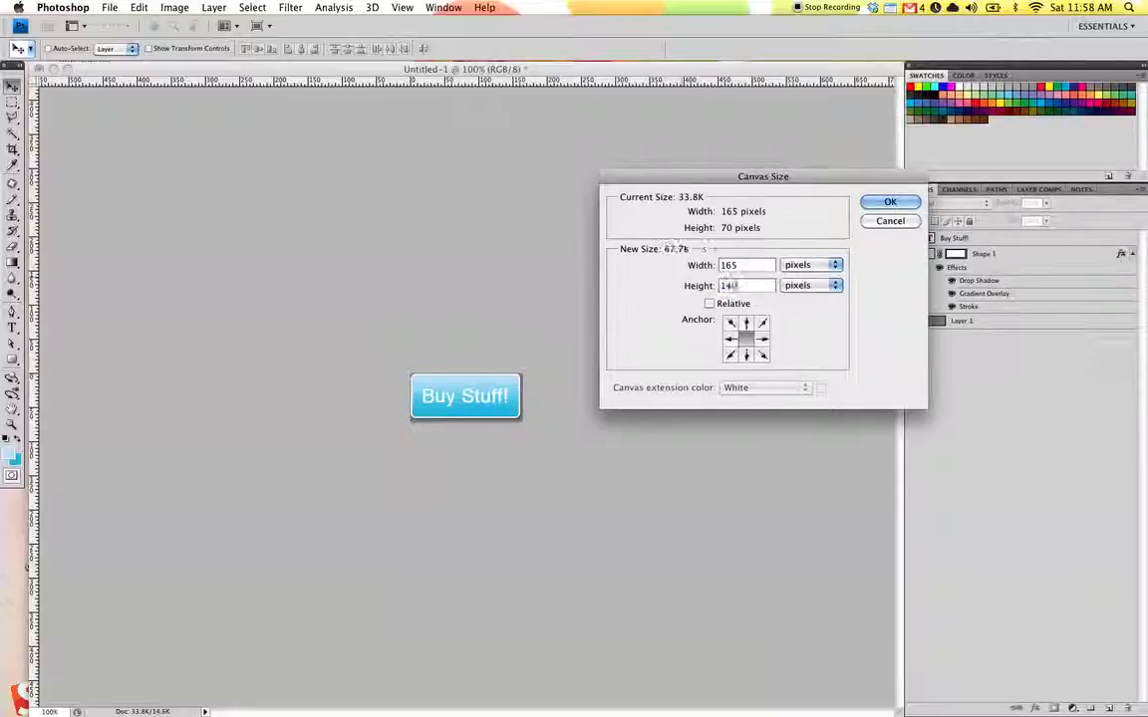
{"action": "left_click", "coordinate": [746, 323]}
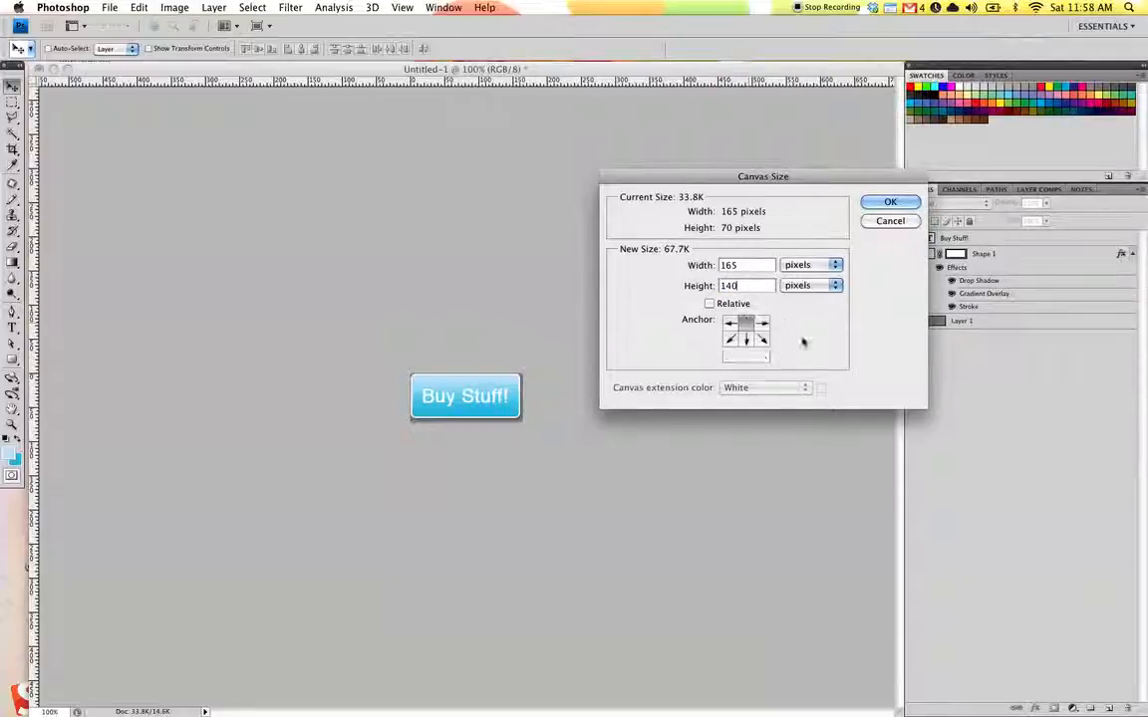
{"action": "left_click", "coordinate": [889, 203]}
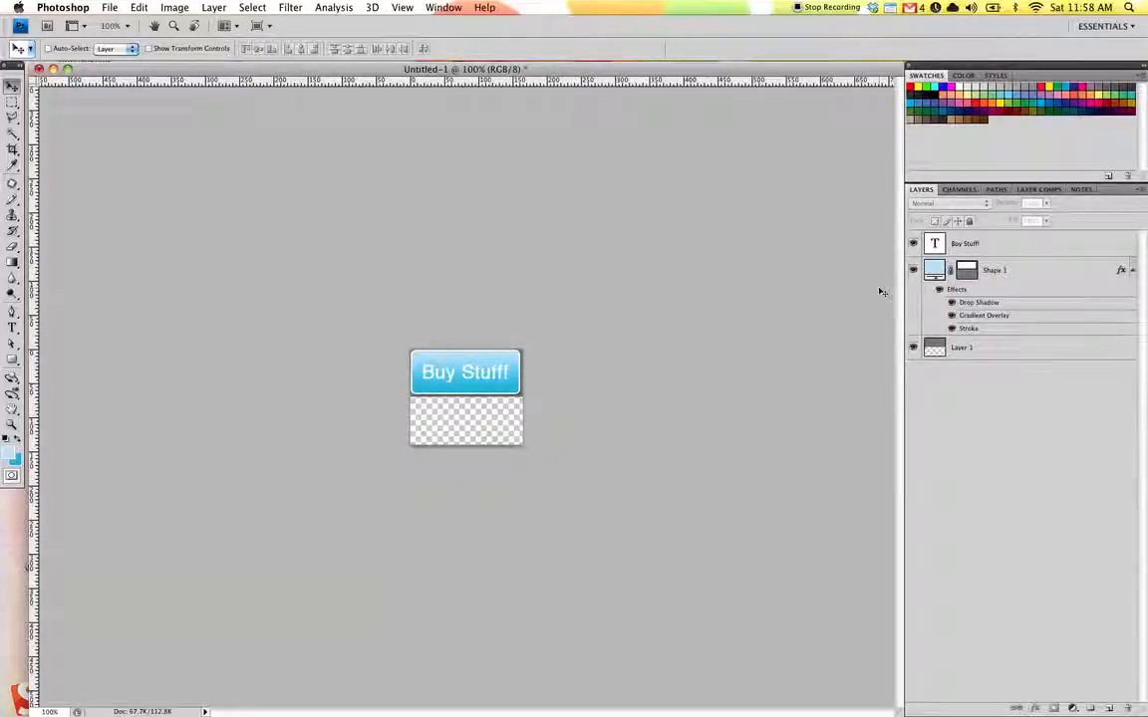
Select the text, shape and gray layers and group them together.
{"action": "left_click", "coordinate": [1014, 247]}
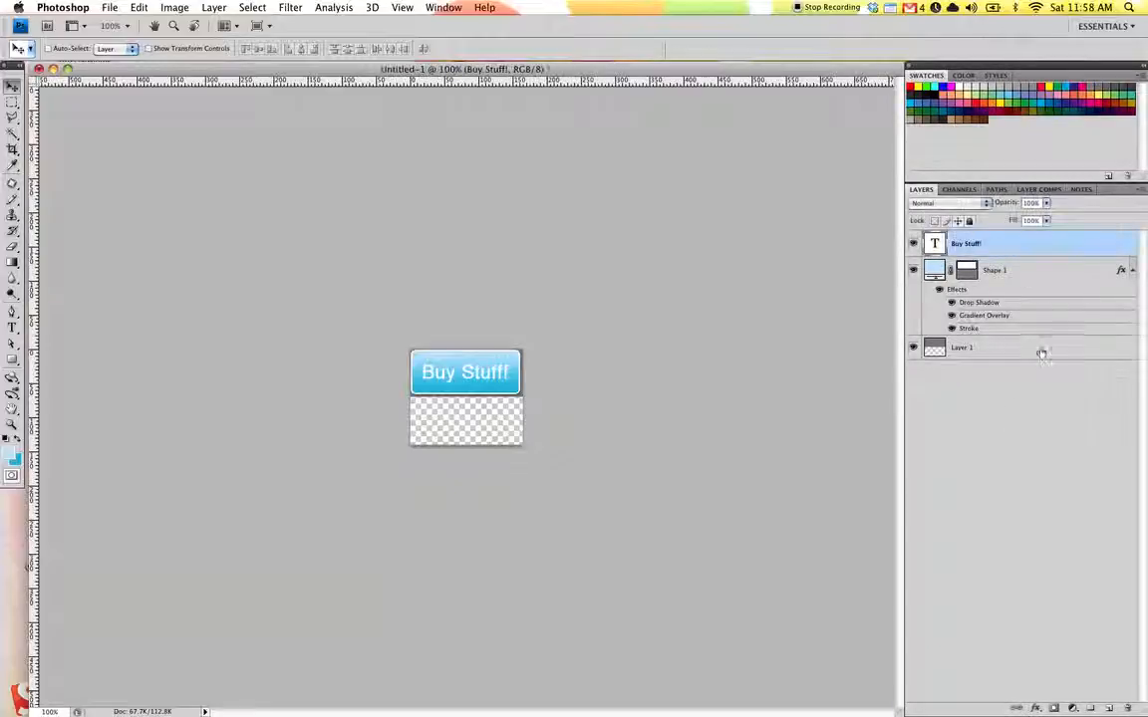
{"action": "left_click", "coordinate": [964, 344], "text": "shift"}
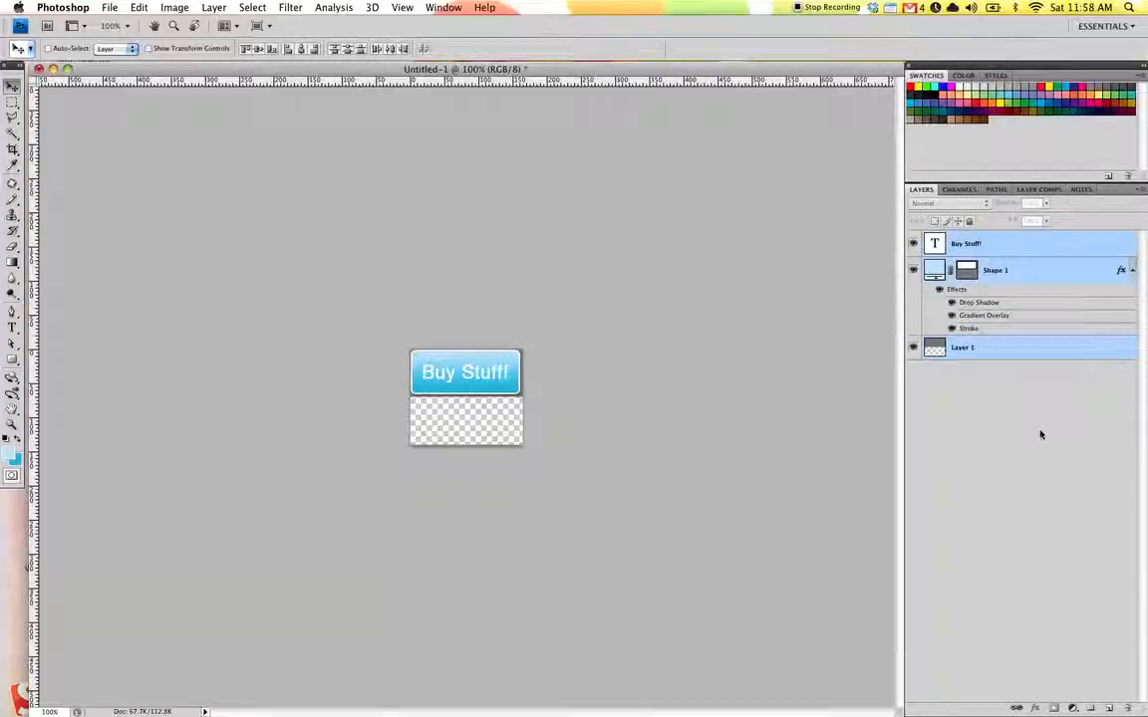
{"action": "key", "text": "ctrl+g"}
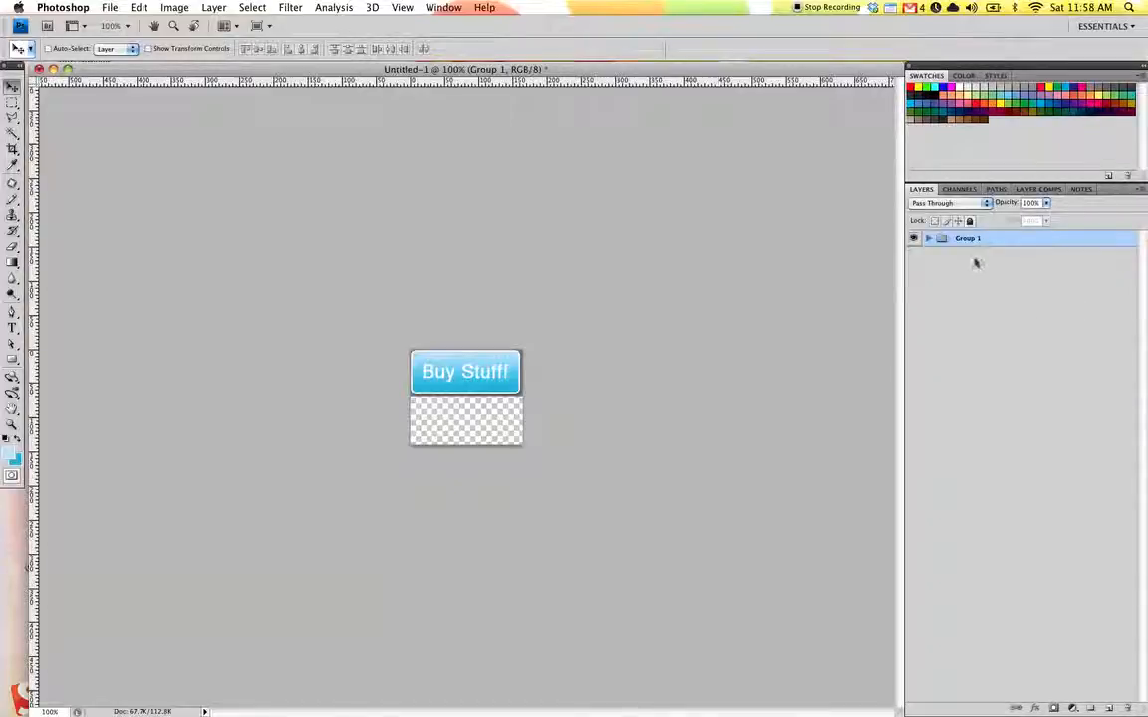
Rename the new group as Normal.
{"action": "double_click", "coordinate": [971, 243]}
{"action": "type", "text": "Normal"}
{"action": "key", "text": "Return"}
Duplicate the Normal group as Hover.
{"action": "key", "text": "v"}
{"action": "right_click", "coordinate": [1027, 240]}
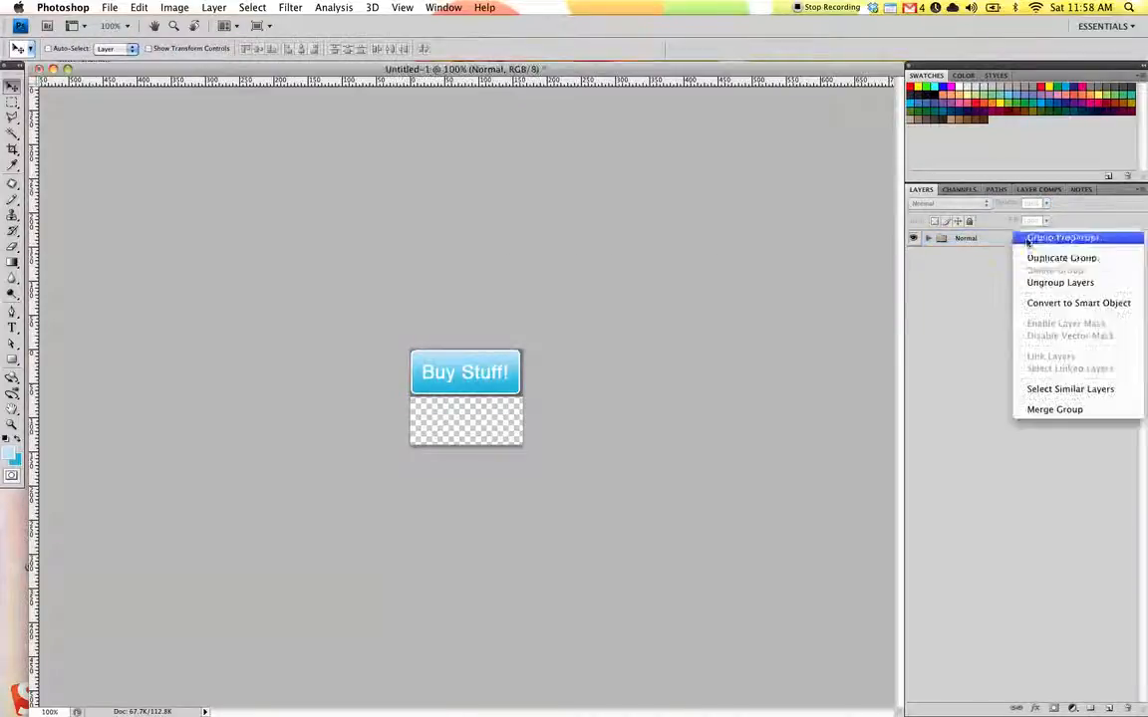
{"action": "left_click", "coordinate": [1058, 258]}
{"action": "type", "text": "H"}
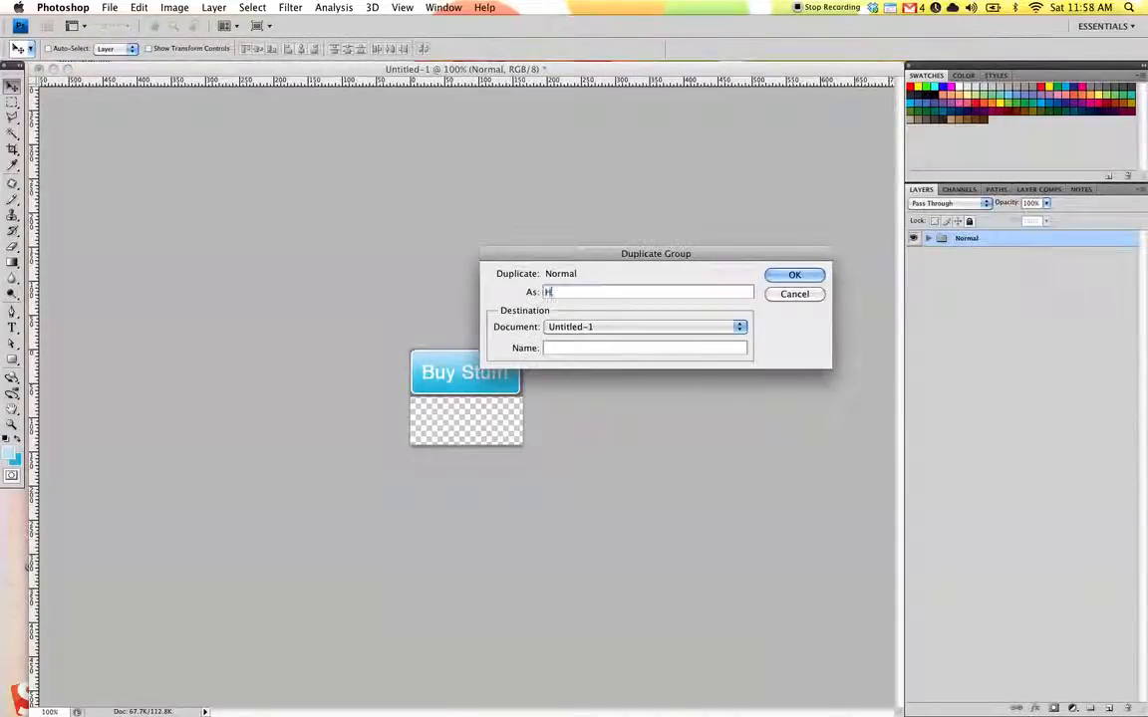
{"action": "type", "text": "Ove"}
{"action": "key", "text": "BackSpace"}
{"action": "key", "text": "BackSpace"}
{"action": "key", "text": "BackSpace"}
{"action": "key", "text": "BackSpace"}
{"action": "type", "text": "Hover"}
{"action": "key", "text": "Return"}
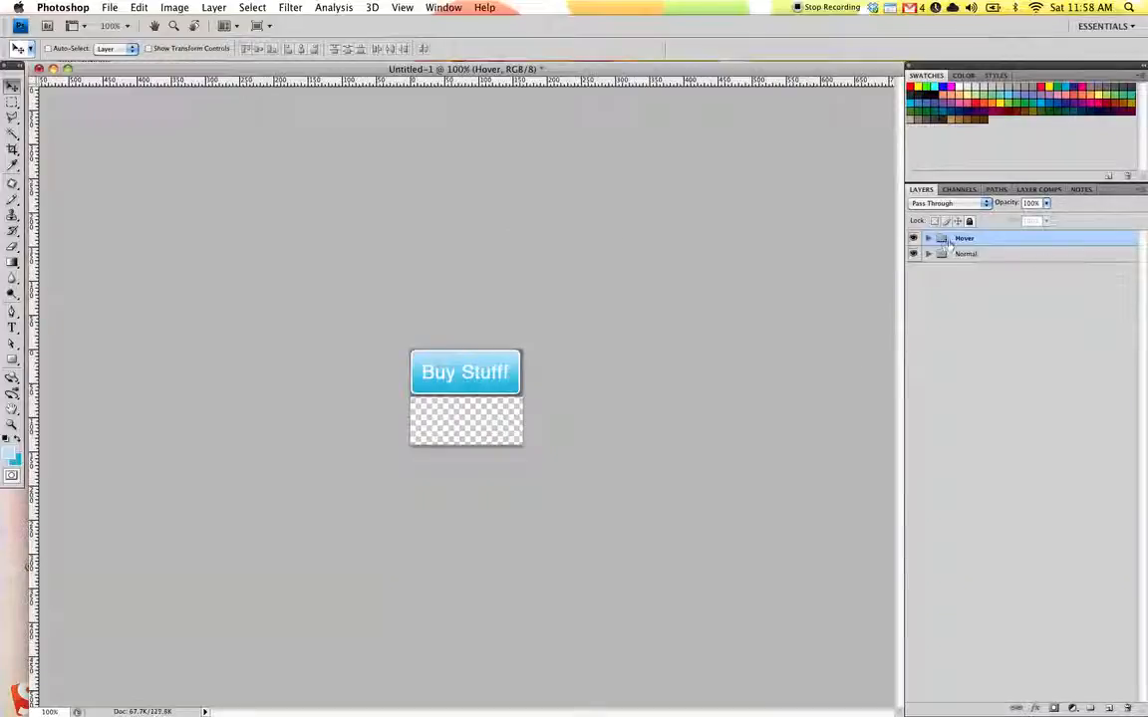
Move the Hover group below Normal and drag its button down into the lower half of the canvas.
{"action": "left_click_drag", "start_coordinate": [941, 243], "coordinate": [942, 261]}
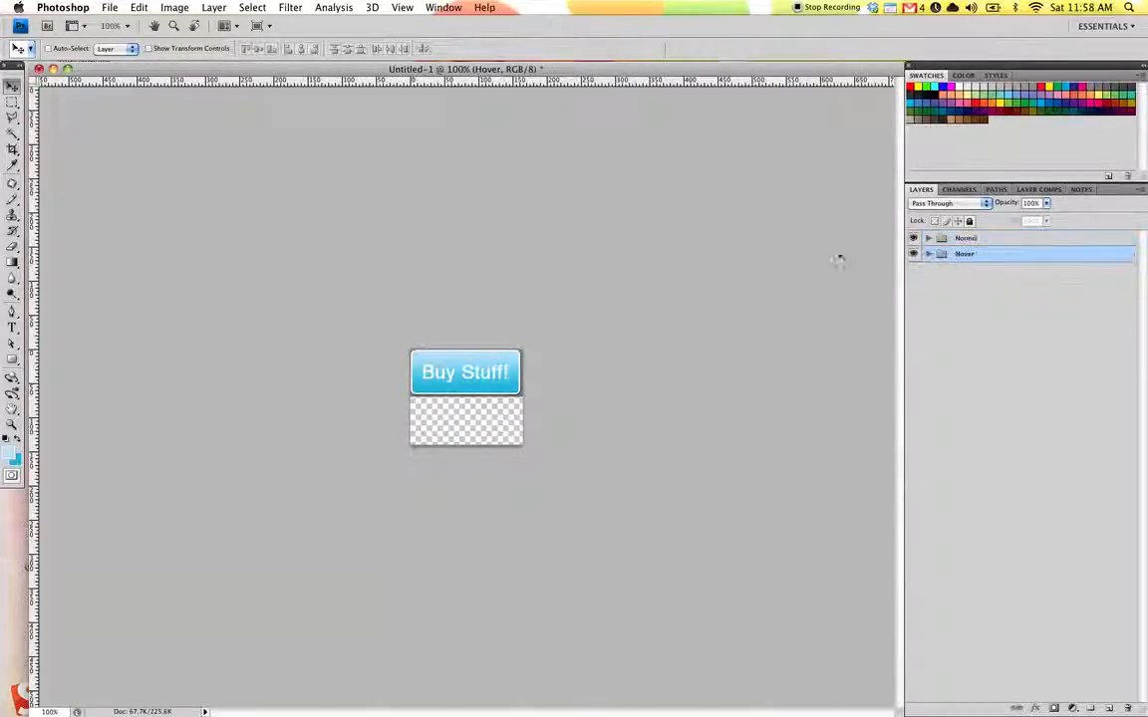
{"action": "left_click_drag", "start_coordinate": [479, 373], "coordinate": [476, 423]}
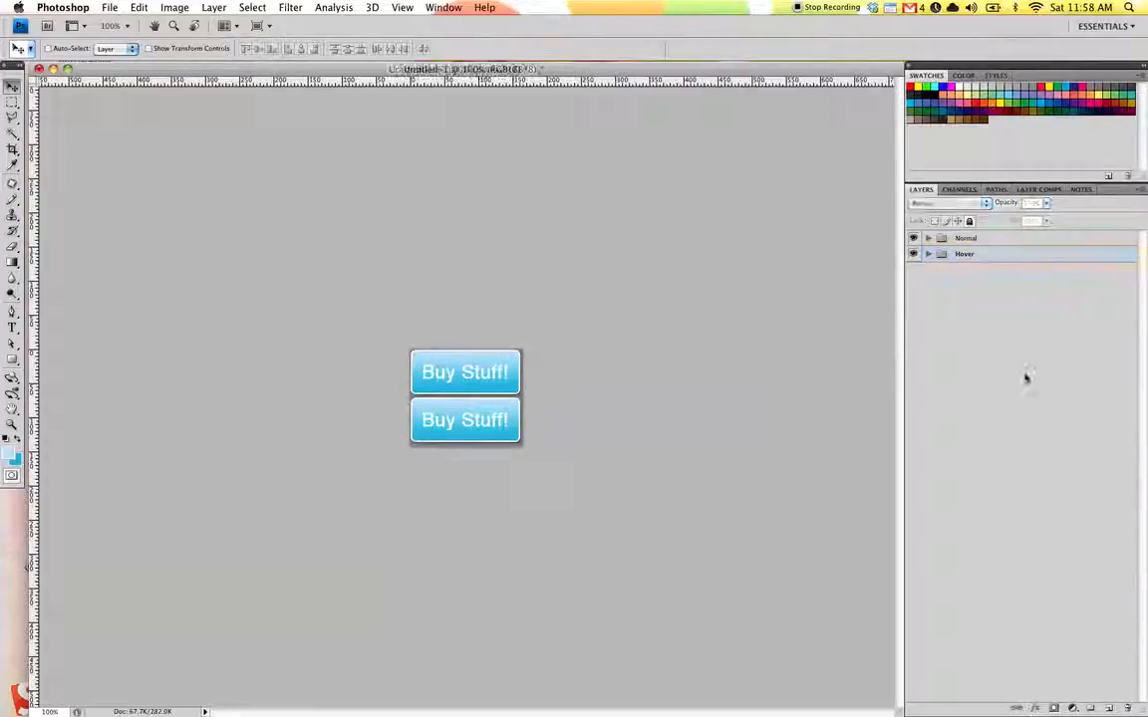
Expand the Hover group and edit its shape layer's effects to lighten the lower button's gradient.
{"action": "left_click", "coordinate": [927, 254]}
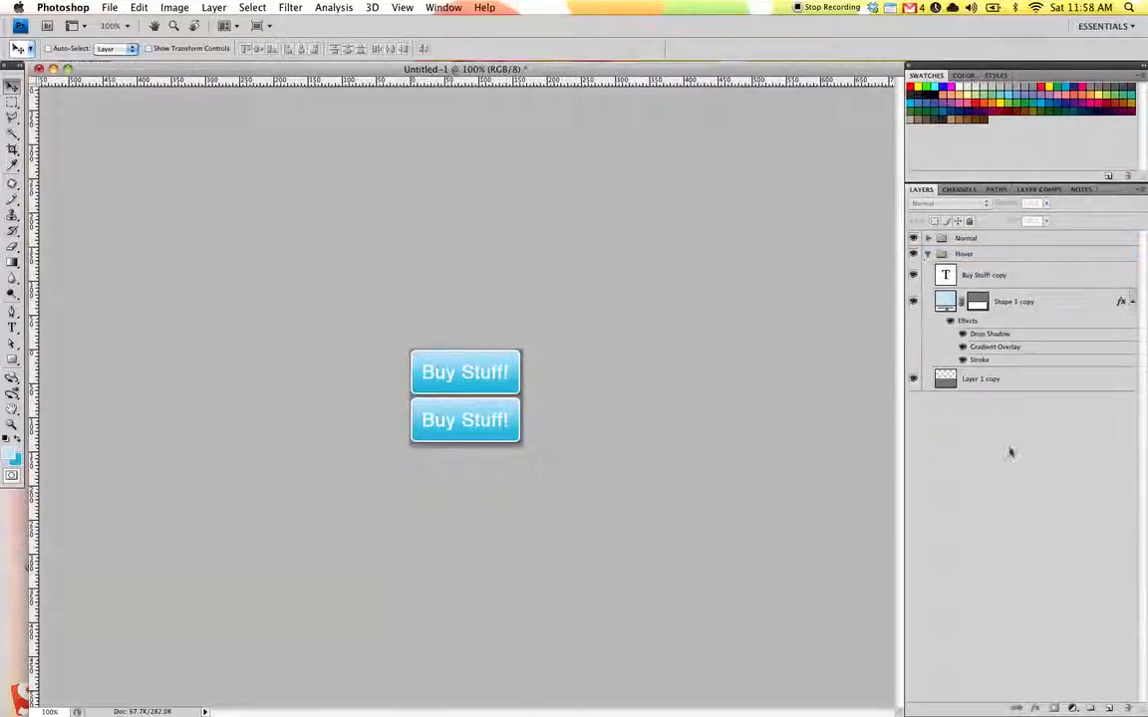
{"action": "left_click", "coordinate": [1060, 300]}
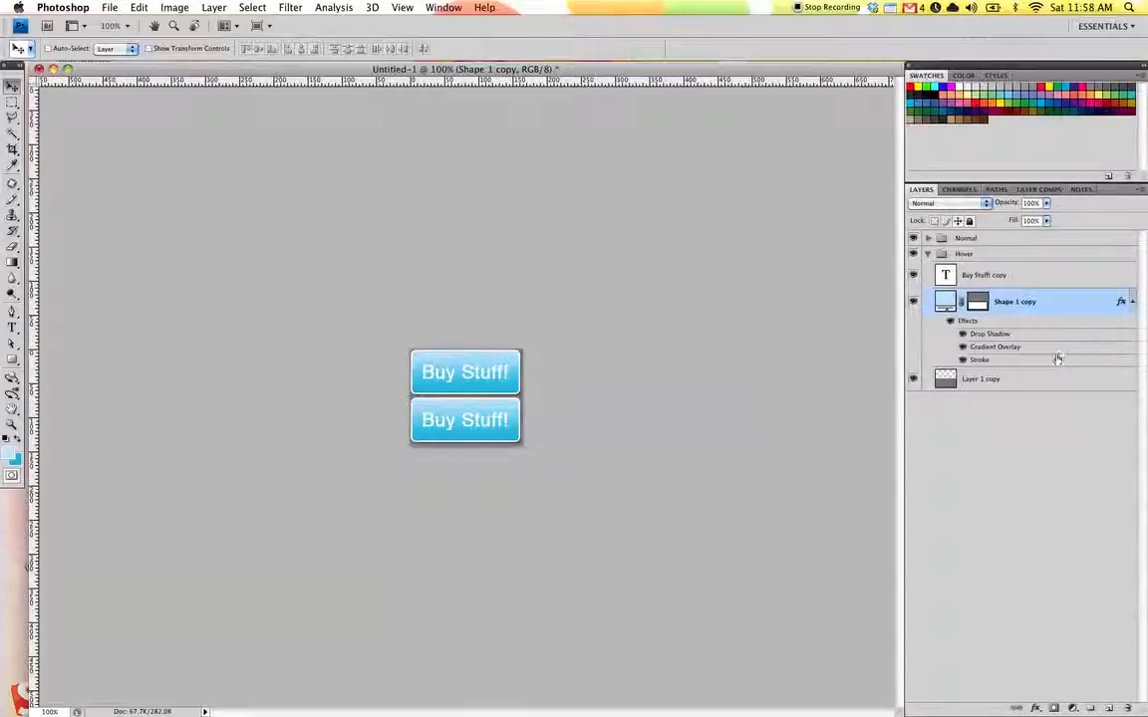
{"action": "double_click", "coordinate": [1079, 307]}
{"action": "left_click", "coordinate": [326, 492]}
{"action": "double_click", "coordinate": [476, 418]}
{"action": "left_click", "coordinate": [645, 324]}
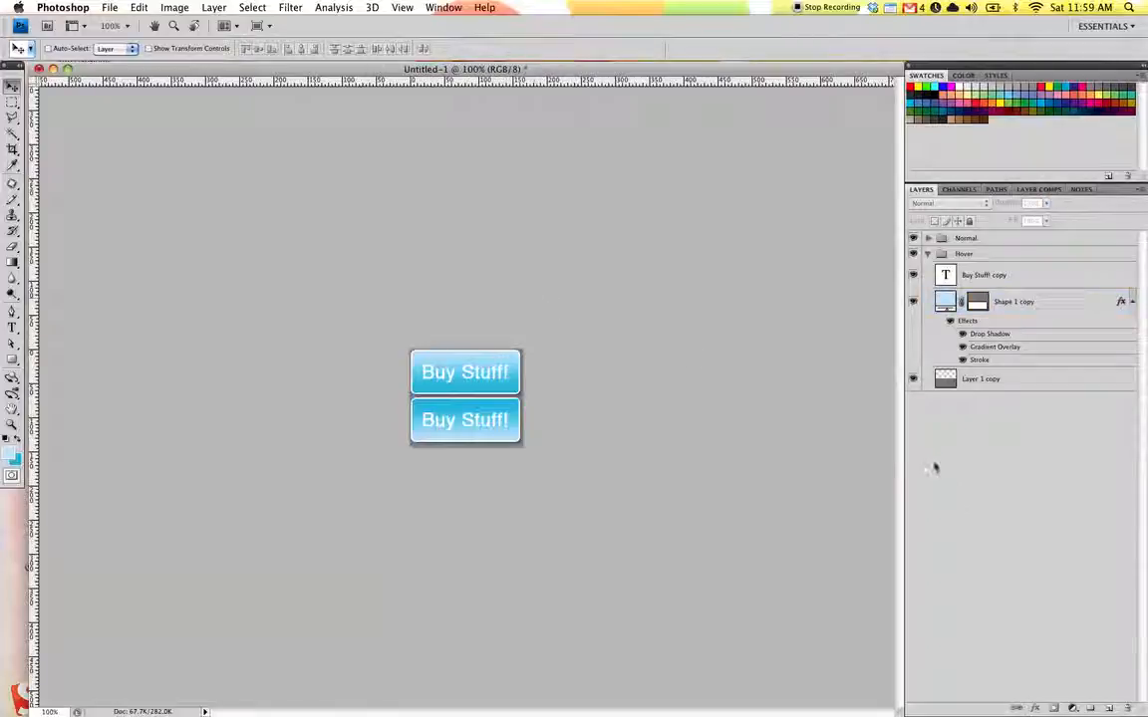
Expand the Normal group and hide the background layers in both the Normal and Hover groups.
{"action": "left_click", "coordinate": [928, 239]}
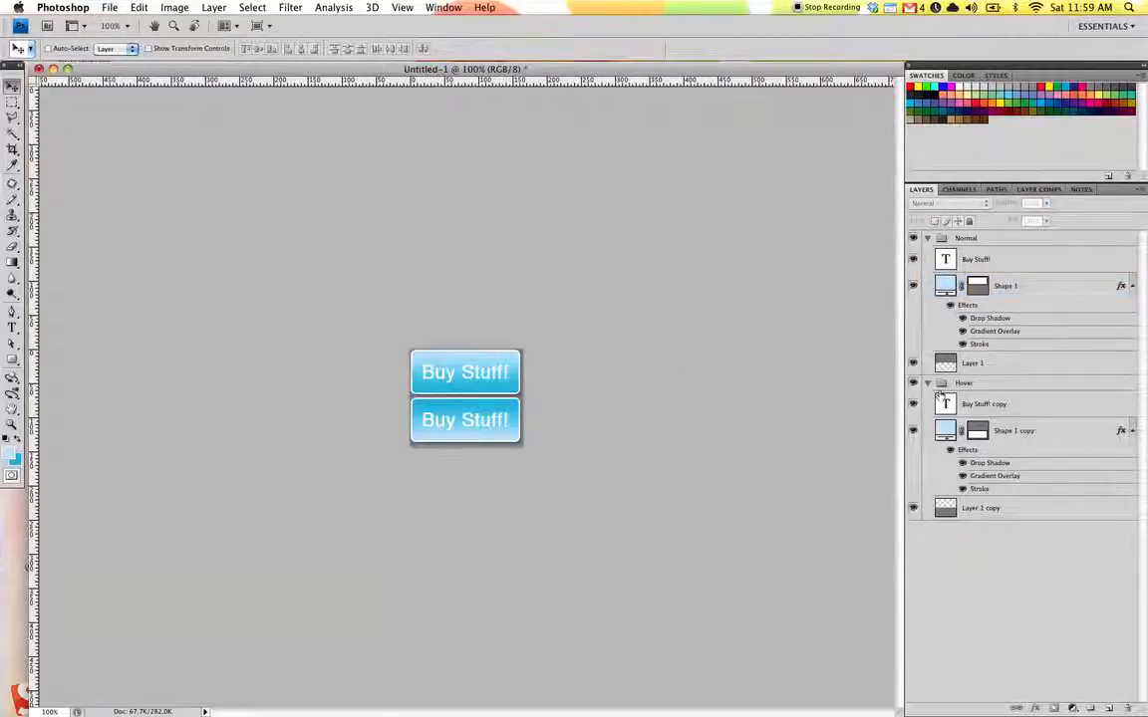
{"action": "left_click", "coordinate": [913, 361]}
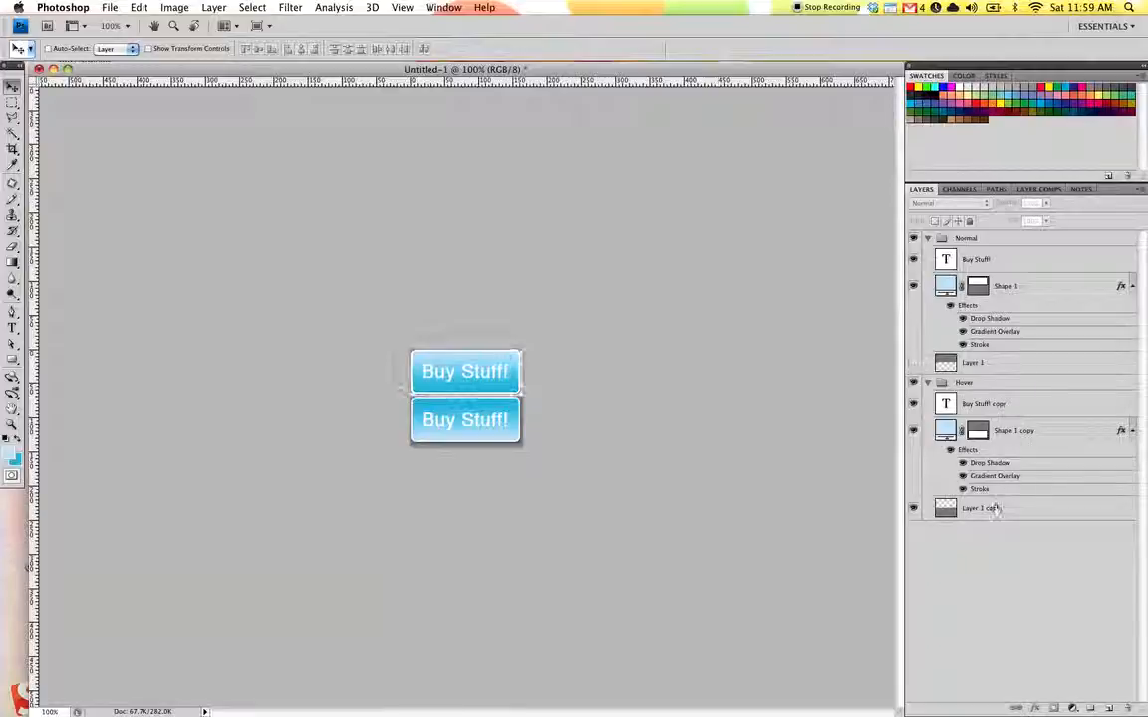
{"action": "left_click", "coordinate": [912, 508]}
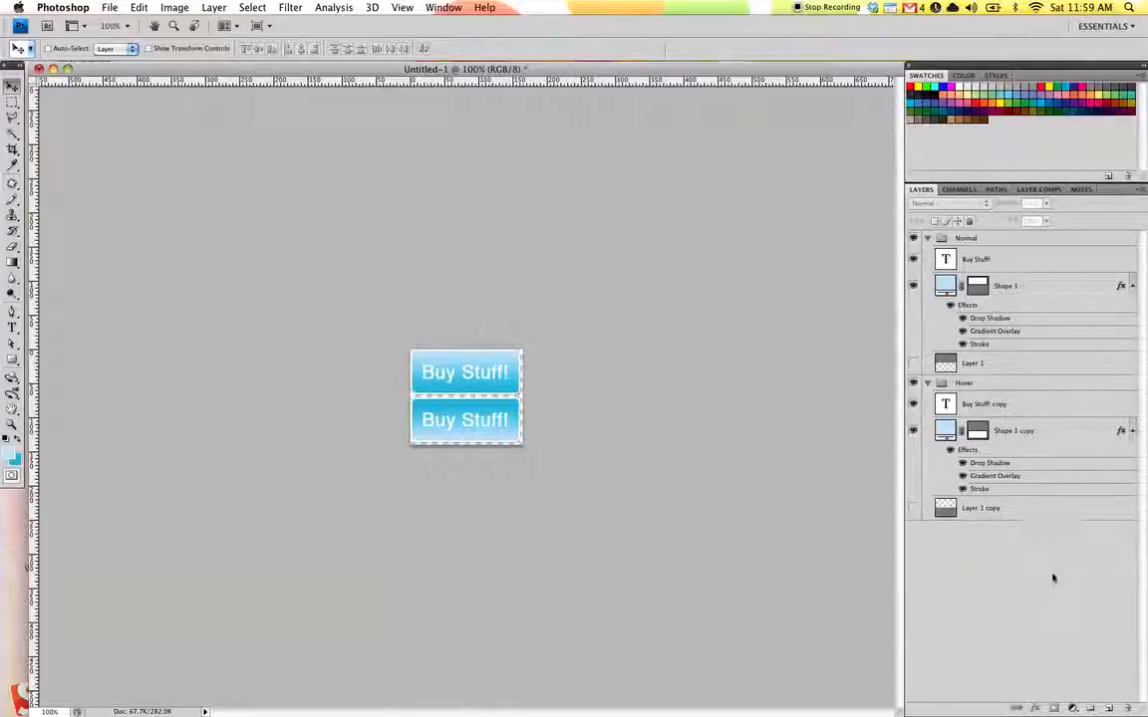
Save the sprite for web as a transparent PNG-24 named pixie in the pixie folder on the Desktop.
{"action": "key", "text": "super+alt+shift+s"}
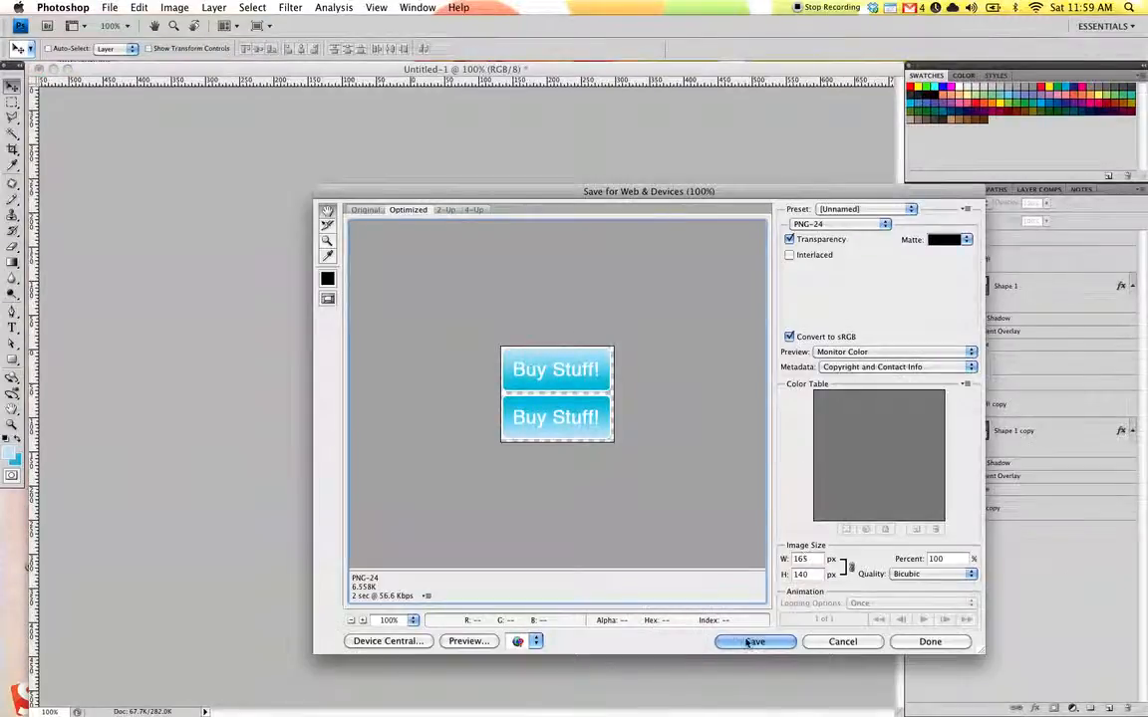
{"action": "left_click", "coordinate": [754, 642]}
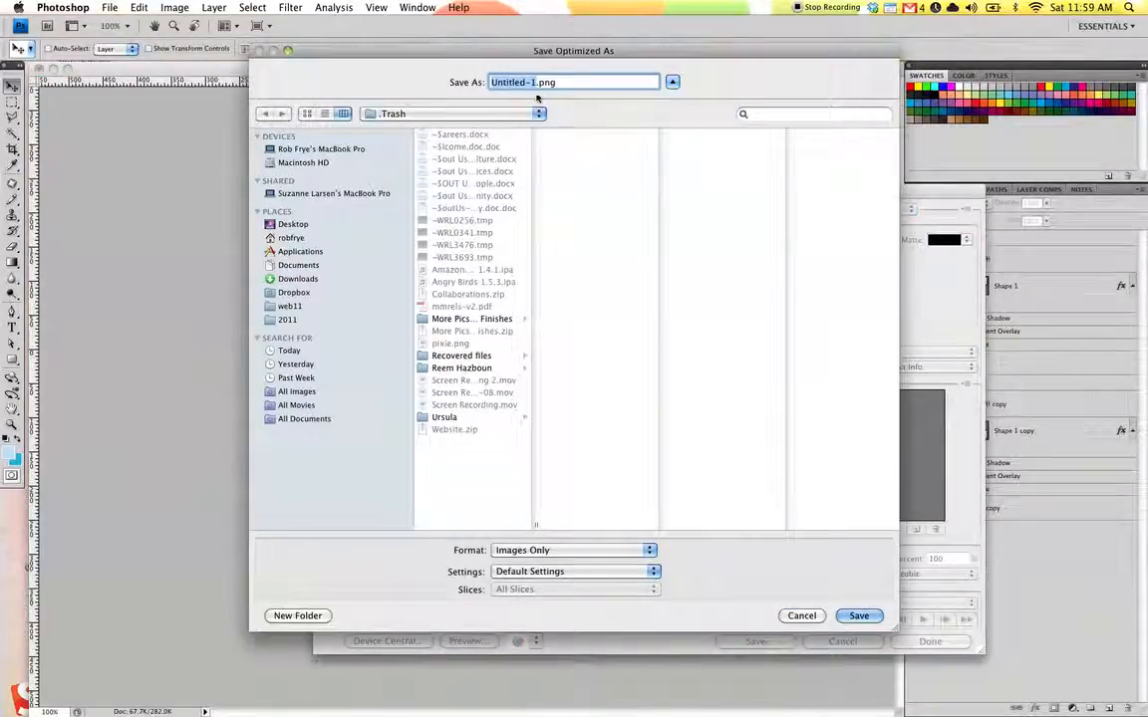
{"action": "left_click", "coordinate": [293, 224]}
{"action": "left_click", "coordinate": [441, 294]}
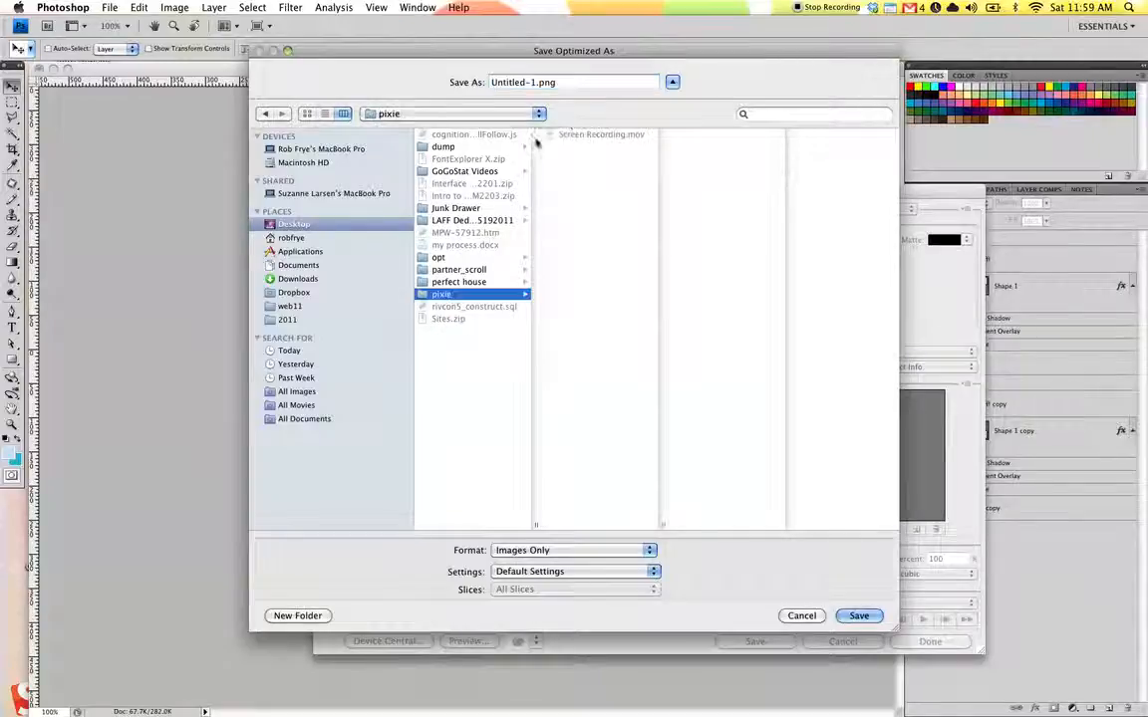
{"action": "key", "text": "Tab"}
{"action": "type", "text": "pi"}
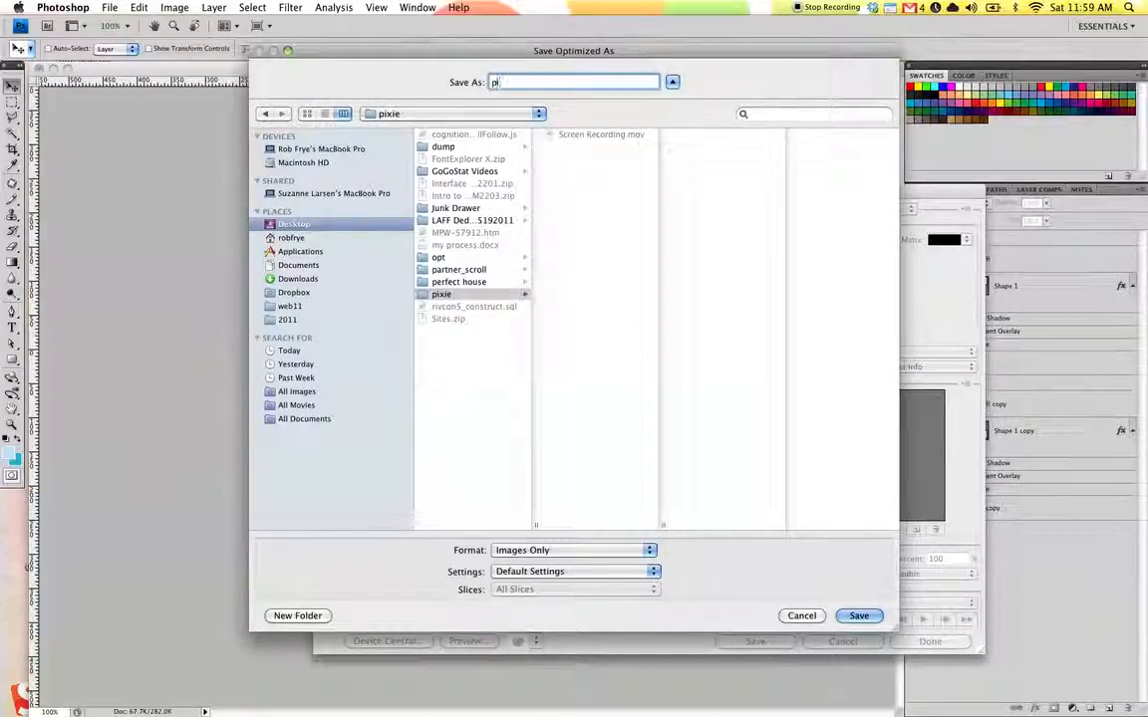
{"action": "type", "text": "xie"}
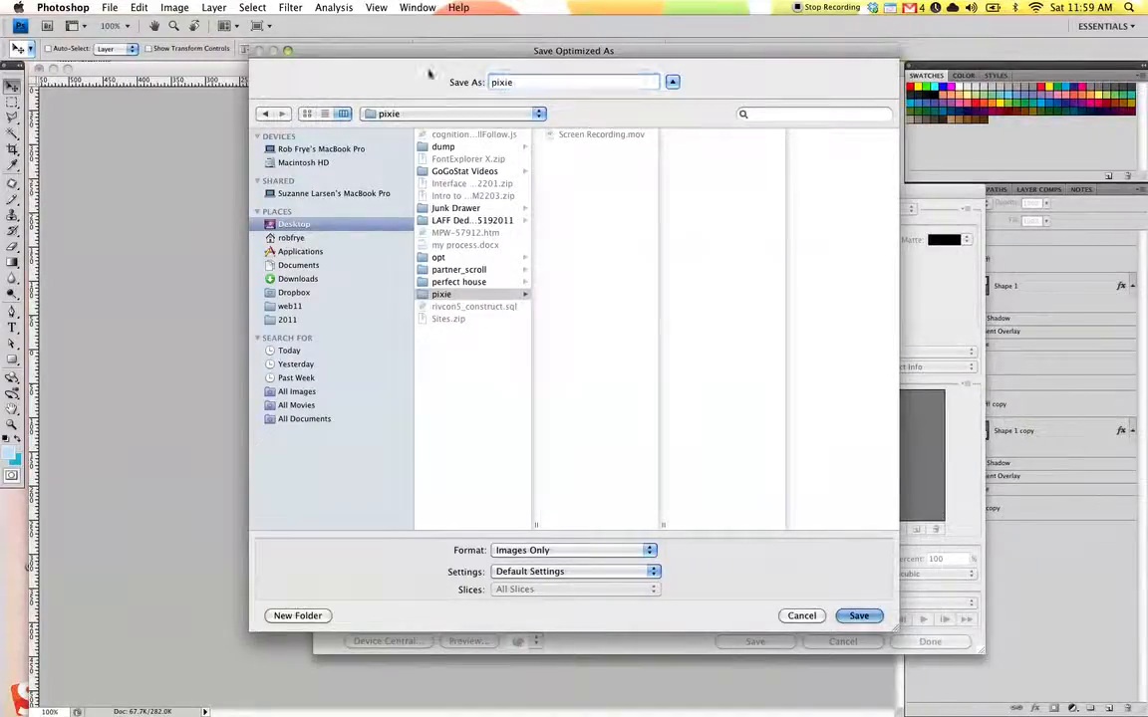
{"action": "key", "text": "Return"}
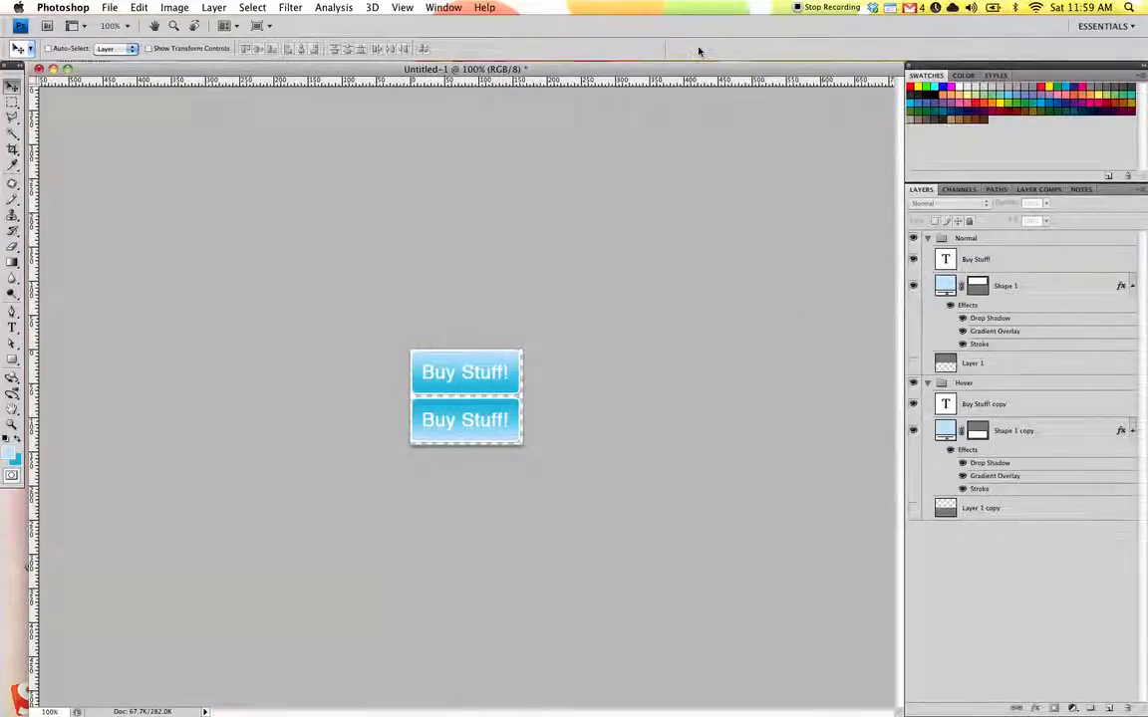
{"action": "left_click", "coordinate": [912, 363]}
{"action": "left_click", "coordinate": [913, 363]}
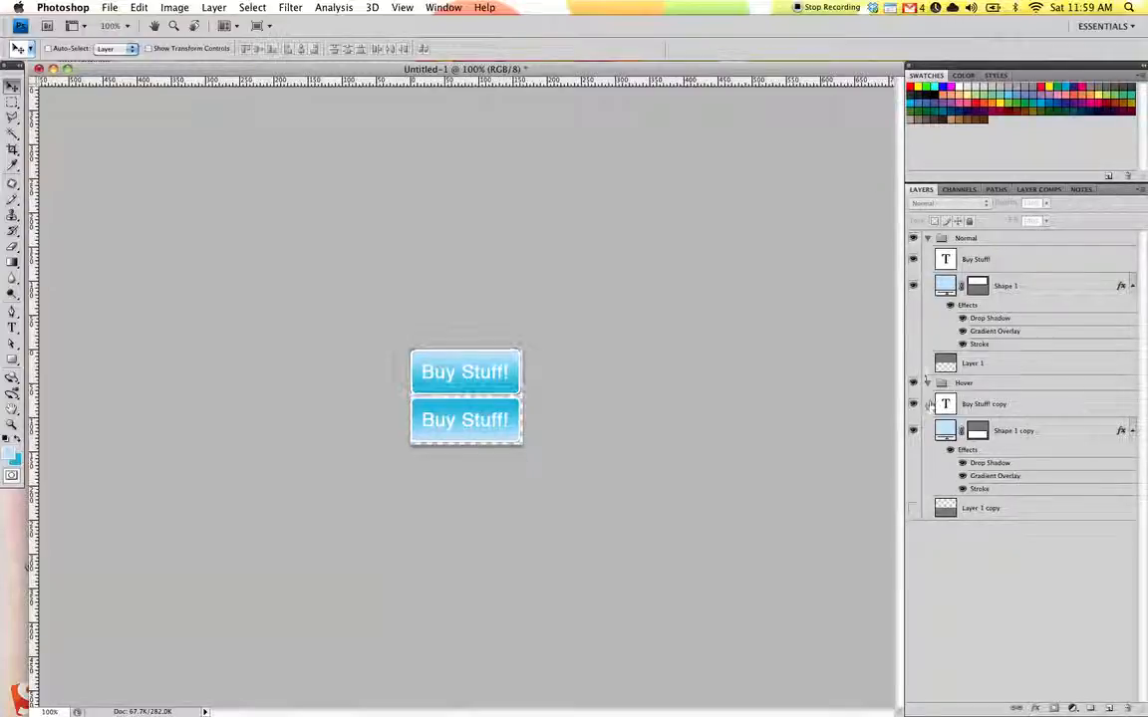
{"action": "left_click", "coordinate": [913, 508]}
{"action": "left_click", "coordinate": [914, 510]}
{"action": "left_click", "coordinate": [914, 509]}
{"action": "left_click", "coordinate": [914, 509]}
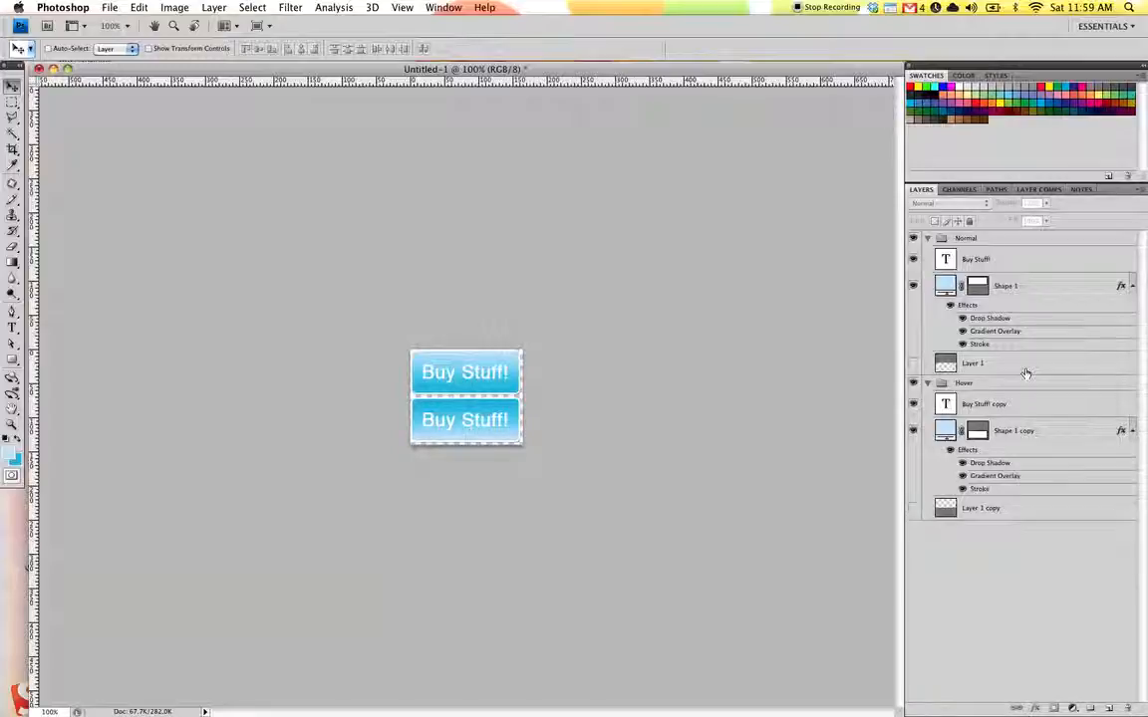